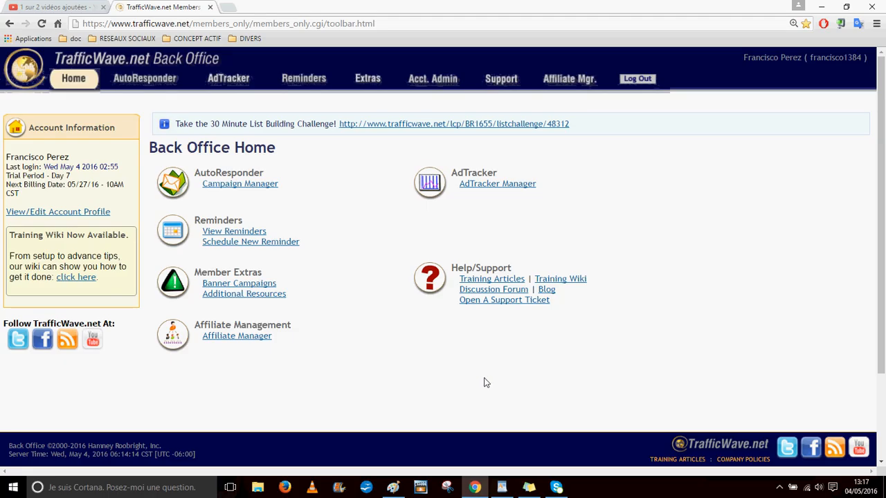
Open the trafficmonsoondemo2 autoresponder campaign and examine its subscriber overview and statistics.
mouse_move(133, 69)
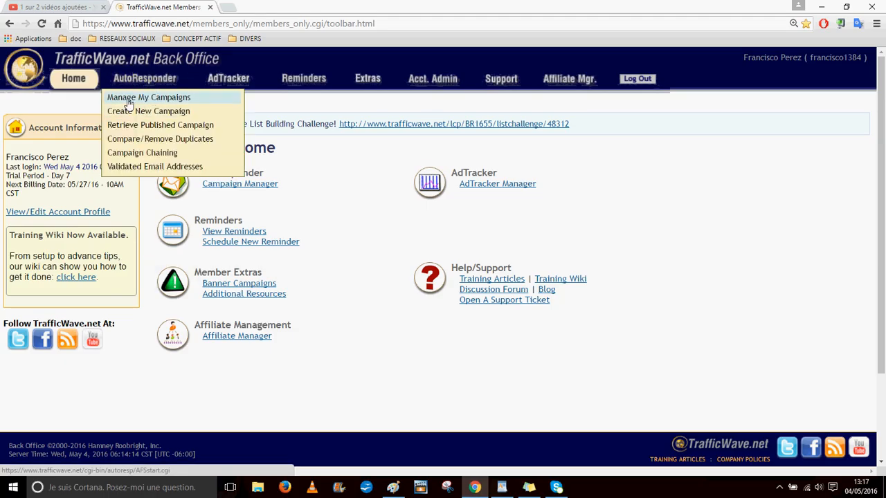
left_click(137, 99)
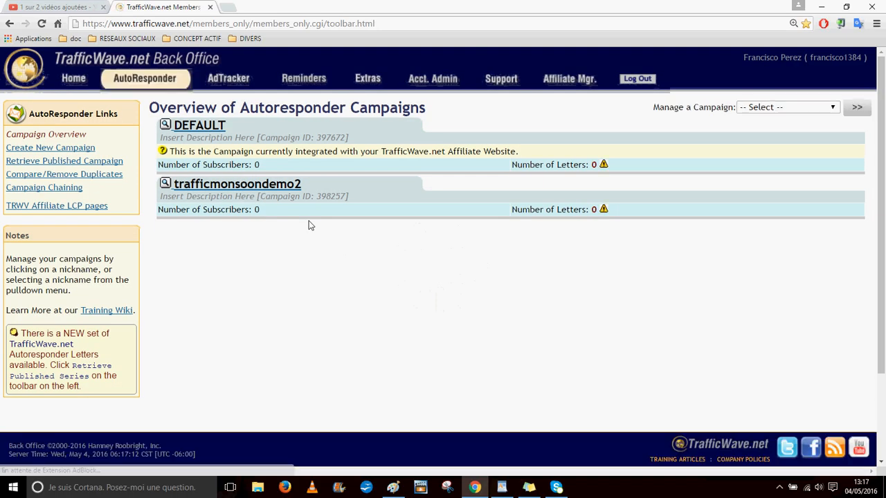
left_click(234, 186)
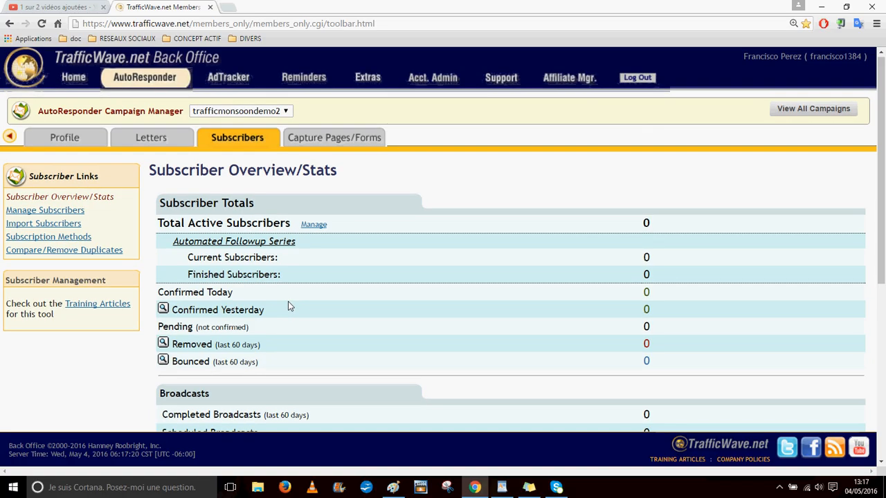
scroll(453, 298, "down", 4)
scroll(430, 299, "up", 3)
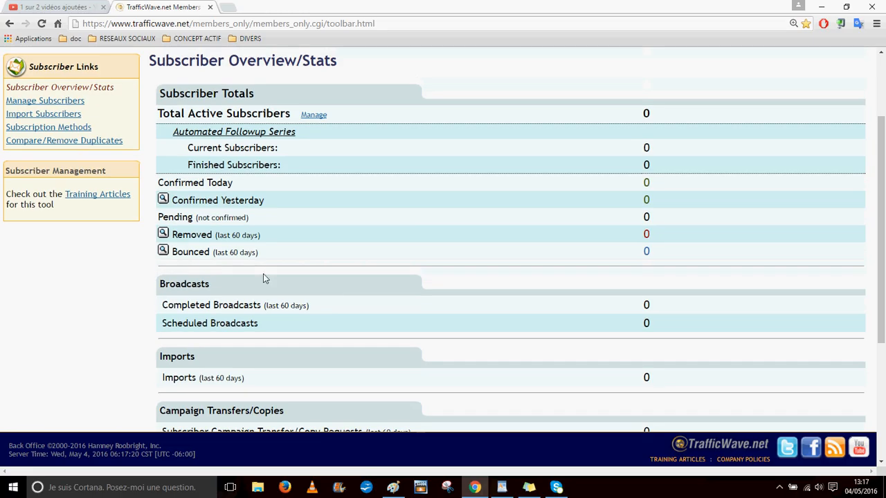
scroll(245, 246, "down", 1)
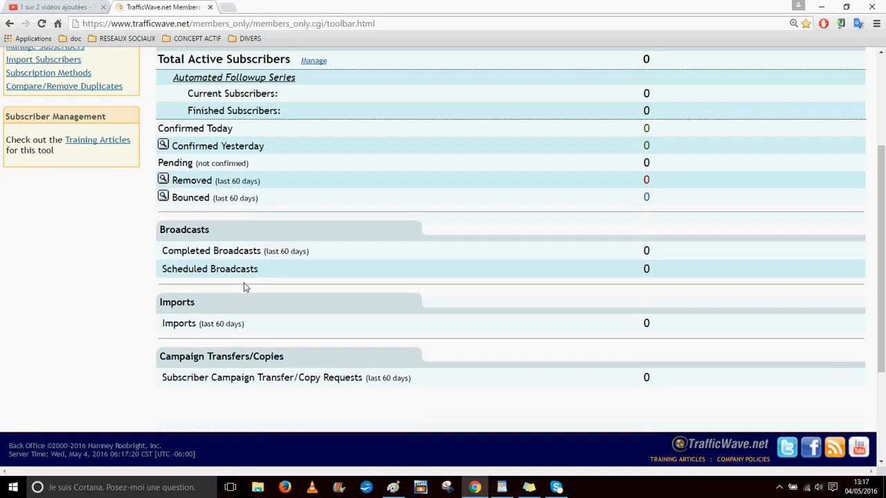
scroll(245, 280, "up", 2)
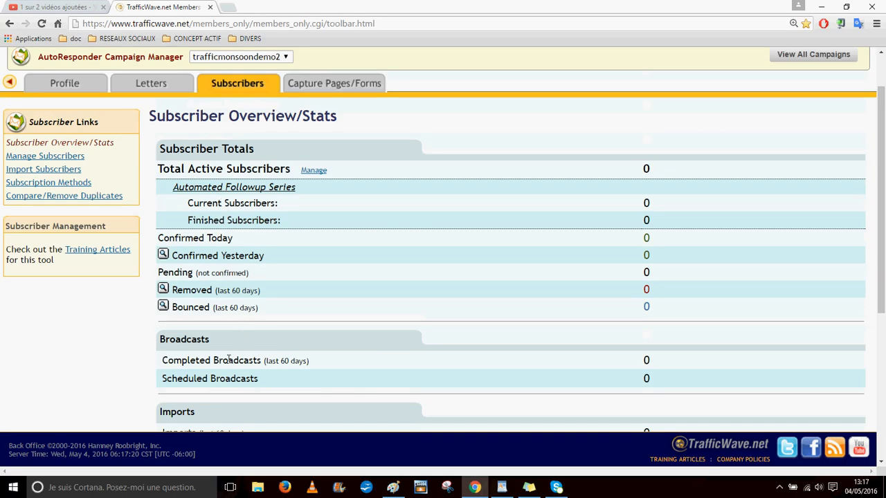
scroll(460, 322, "up", 1)
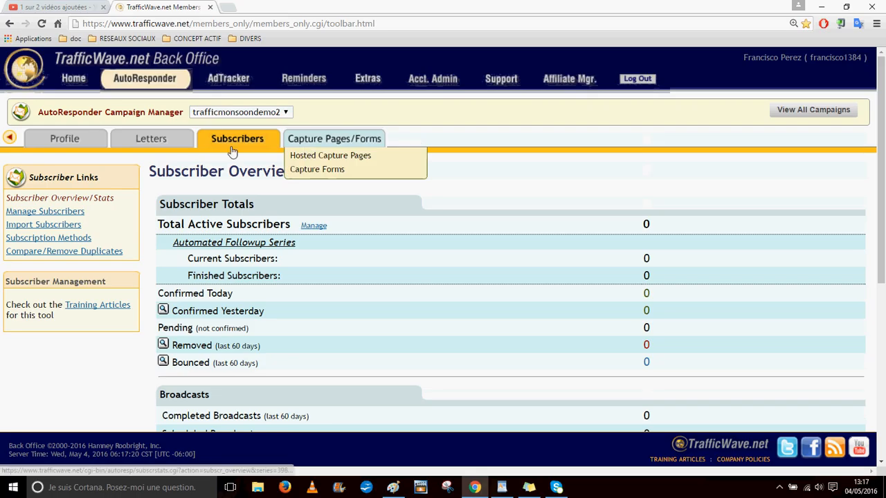
mouse_move(150, 143)
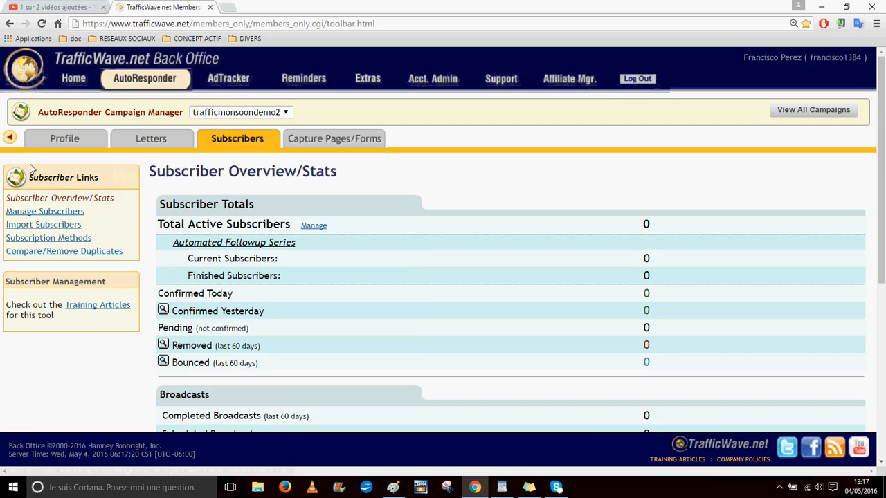
left_click(10, 139)
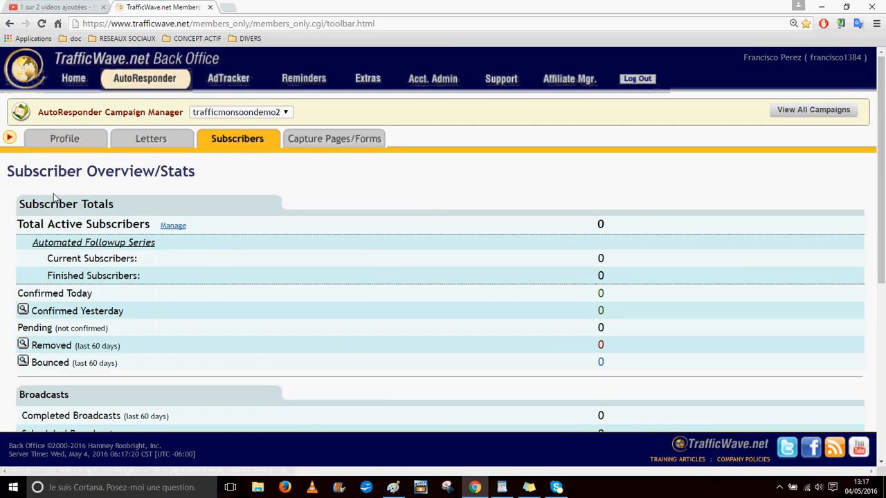
Go back to the back office home, reopen the trafficmonsoondemo2 campaign and start creating a new letter.
left_click(75, 80)
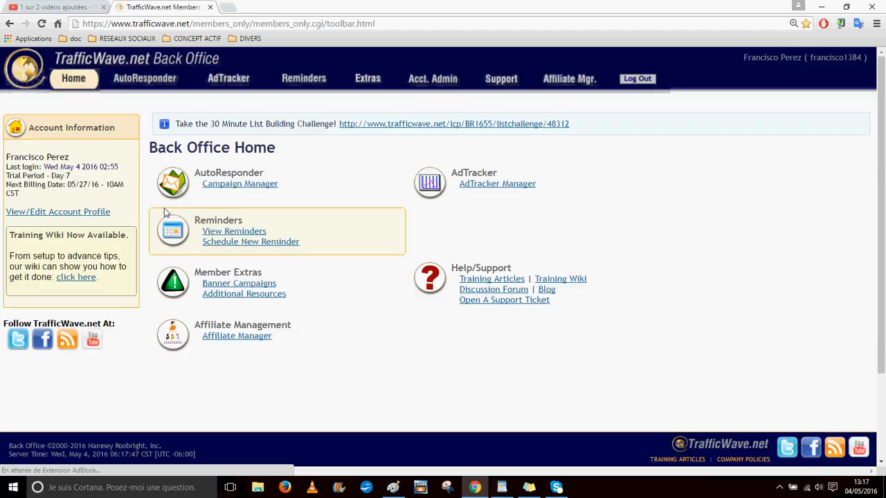
left_click(232, 183)
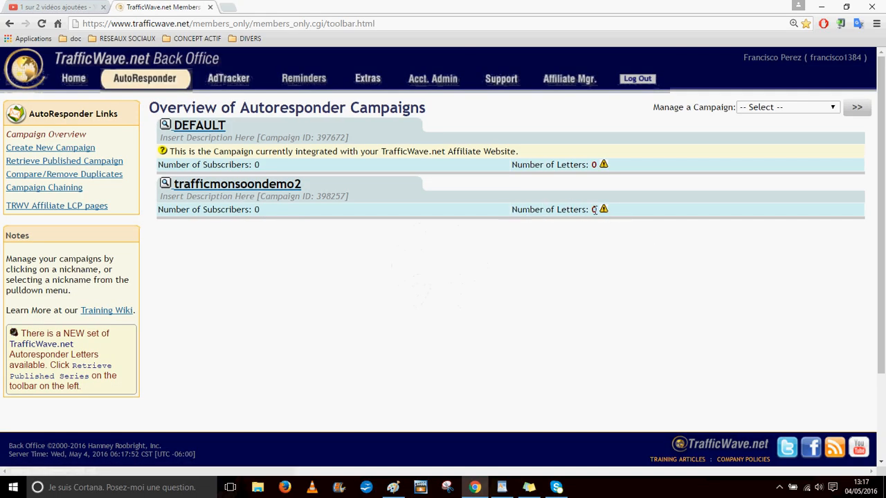
left_click(244, 186)
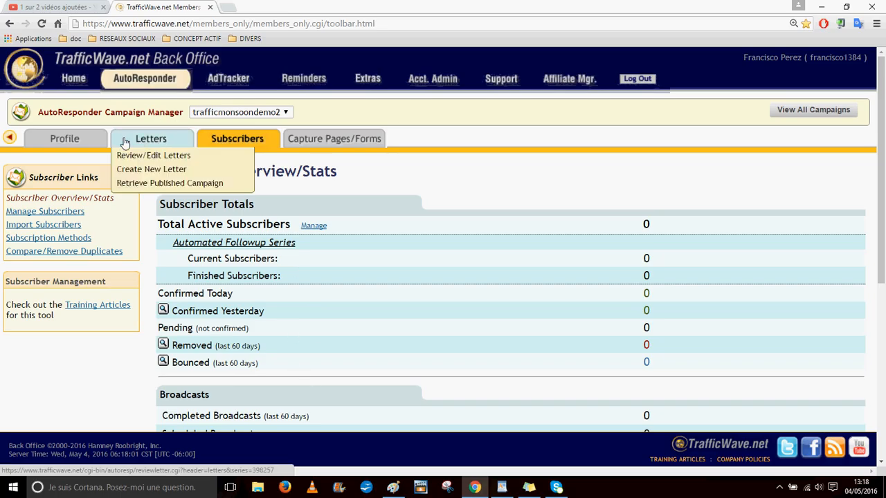
left_click(144, 172)
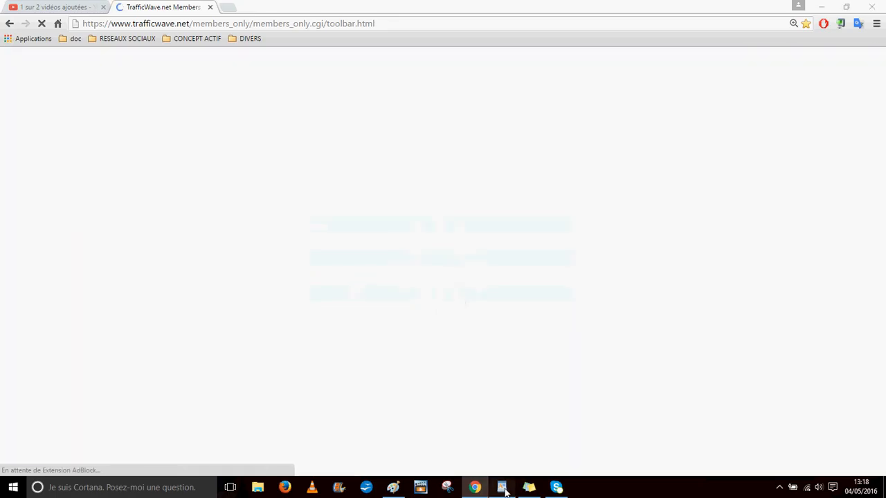
Switch to the VIDEO SITE PARRAINAGE document in WordPad and read through the EMAIL 1 and EMAIL 2 texts.
left_click(504, 490)
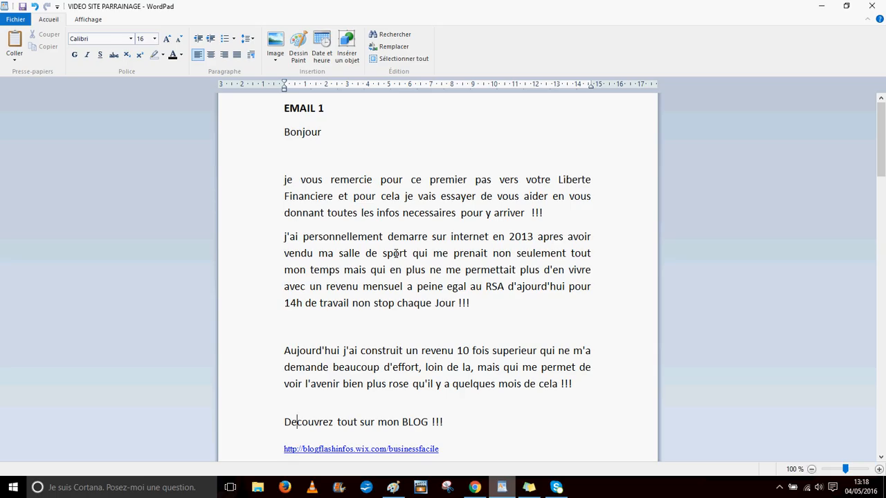
scroll(396, 254, "down", 3)
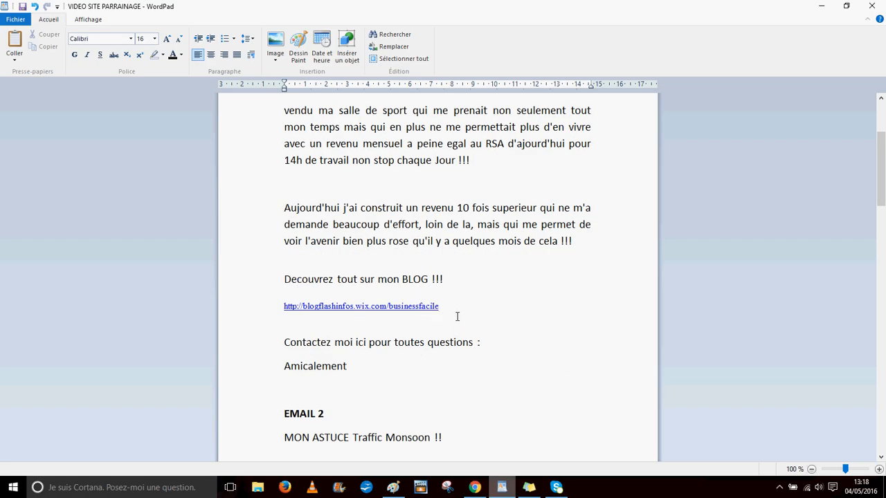
scroll(456, 314, "down", 1)
scroll(457, 313, "down", 3)
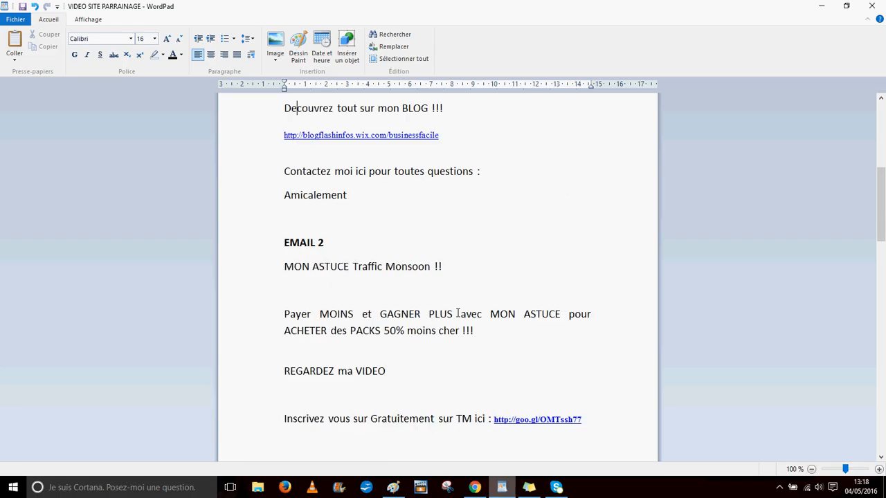
scroll(458, 312, "down", 1)
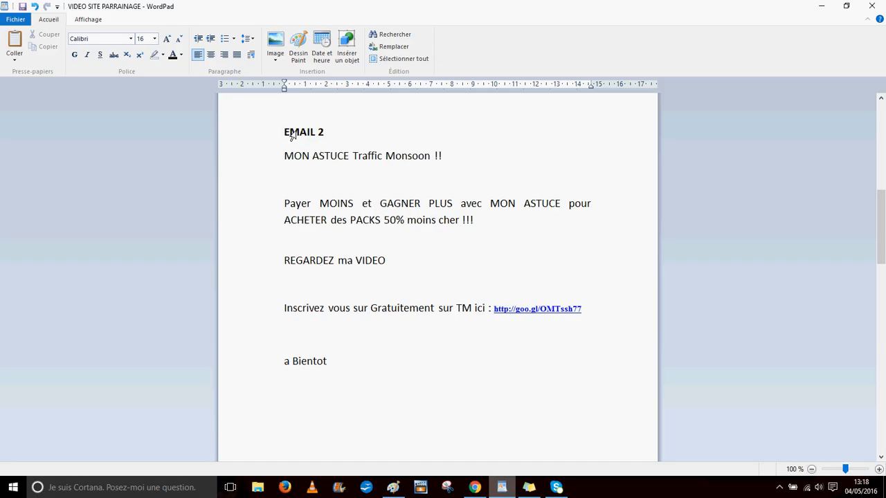
scroll(387, 253, "up", 5)
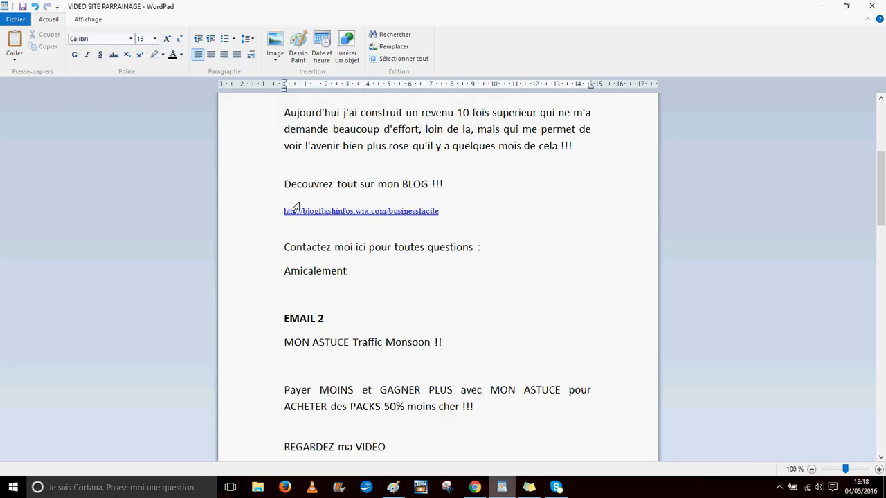
left_click(296, 184)
scroll(374, 266, "down", 1)
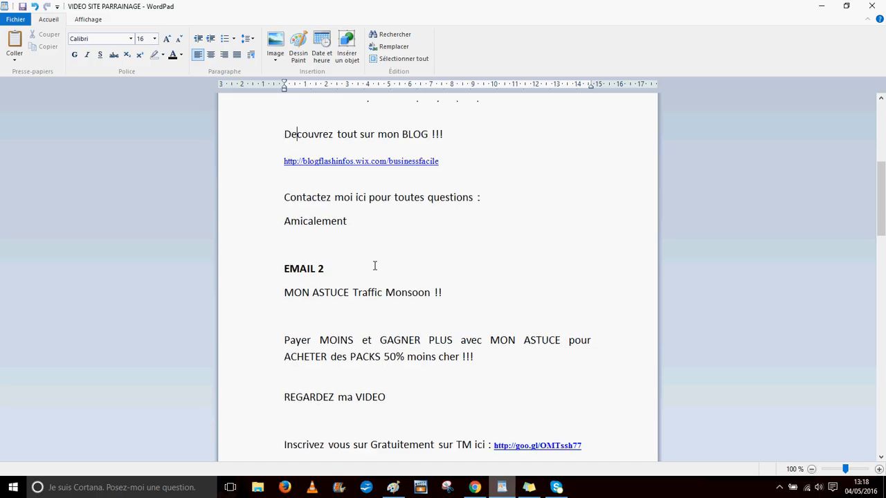
scroll(366, 253, "up", 2)
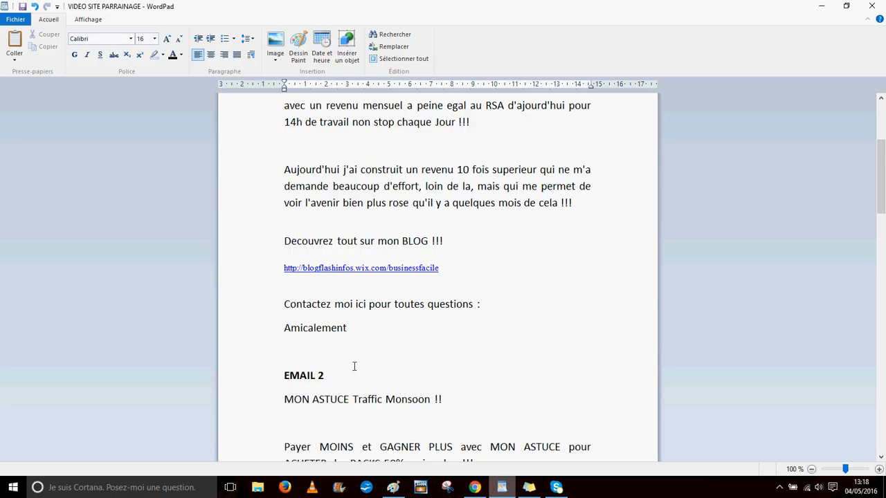
scroll(386, 255, "down", 2)
scroll(386, 255, "up", 2)
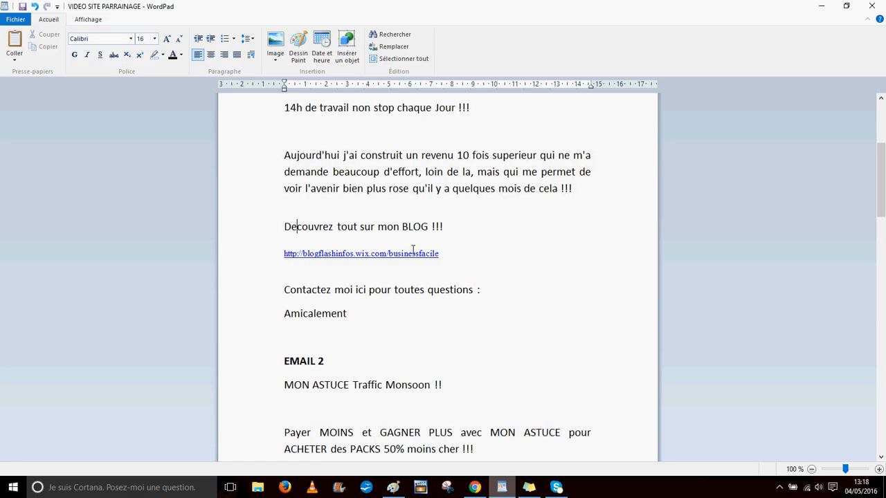
scroll(421, 274, "down", 4)
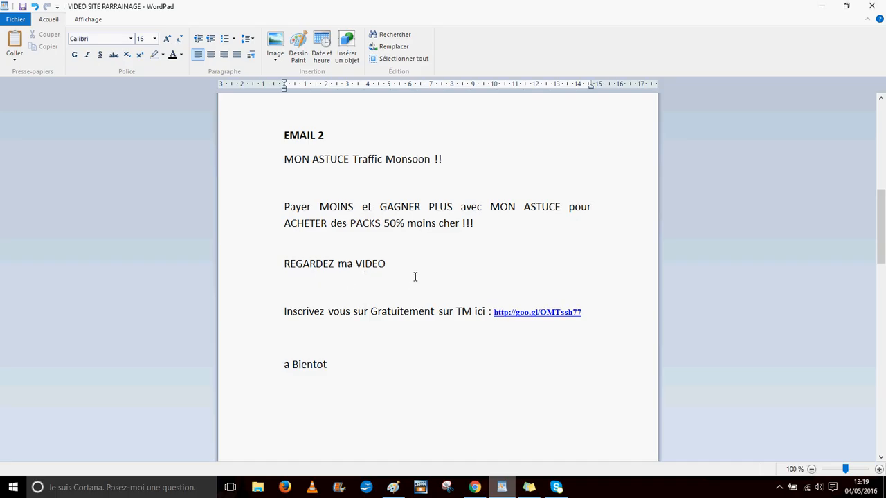
scroll(384, 356, "down", 3)
scroll(380, 349, "down", 1)
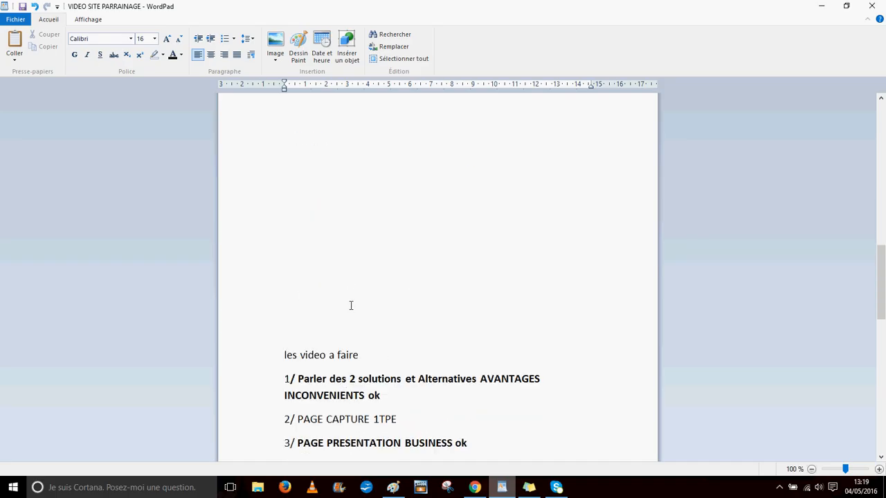
scroll(313, 312, "up", 2)
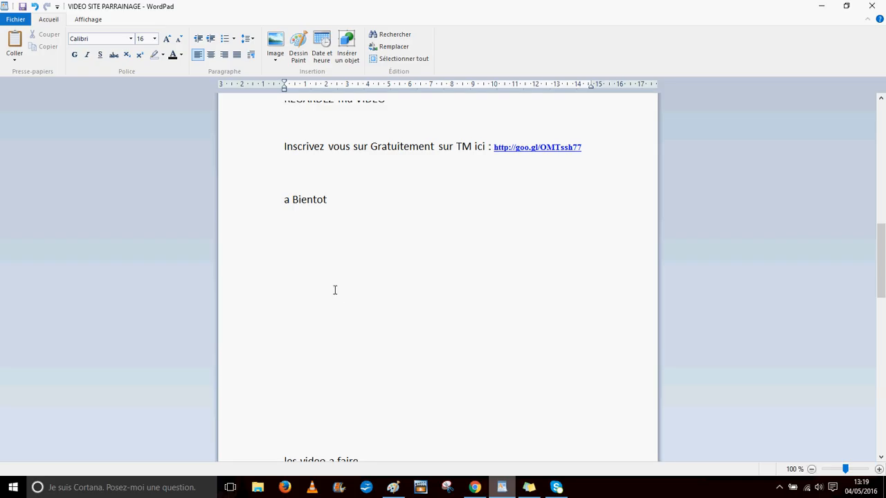
scroll(336, 308, "up", 1)
scroll(337, 307, "down", 1)
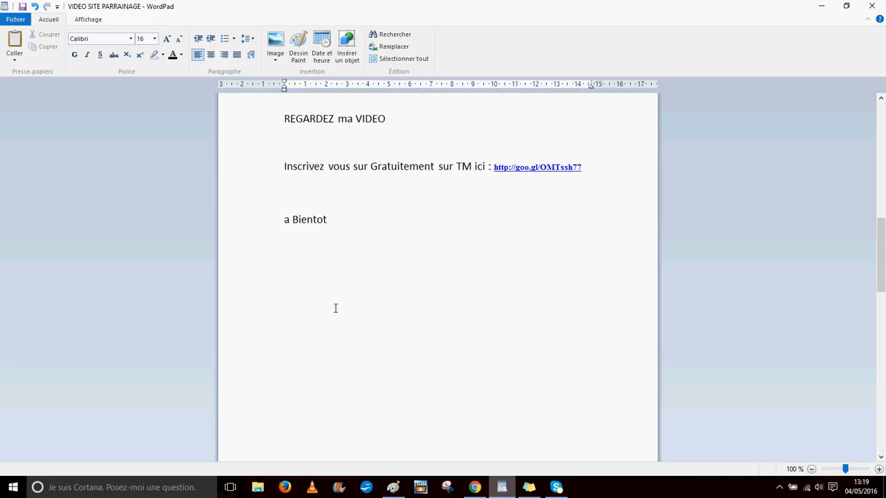
scroll(335, 308, "up", 2)
scroll(387, 341, "up", 8)
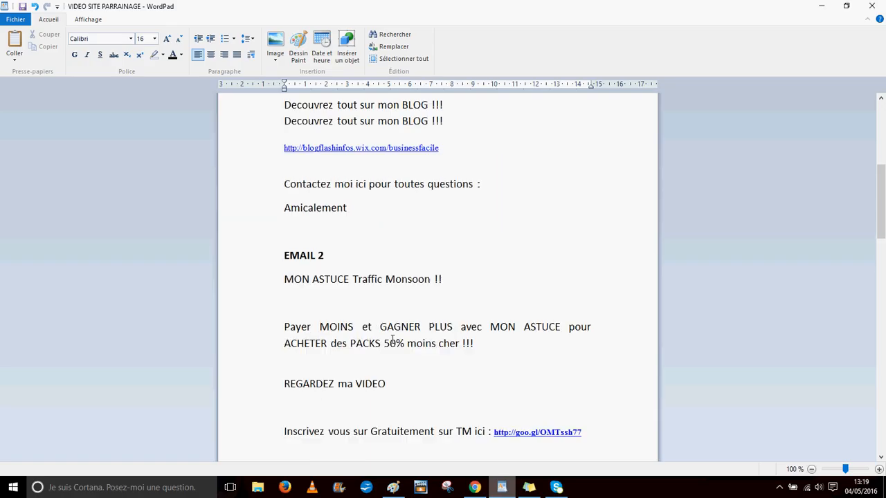
Switch back to Chrome, start with a blank letter and set its subject line to "Gagner plus d'argent avec Traffic Monsoon !!".
key("alt+Tab")
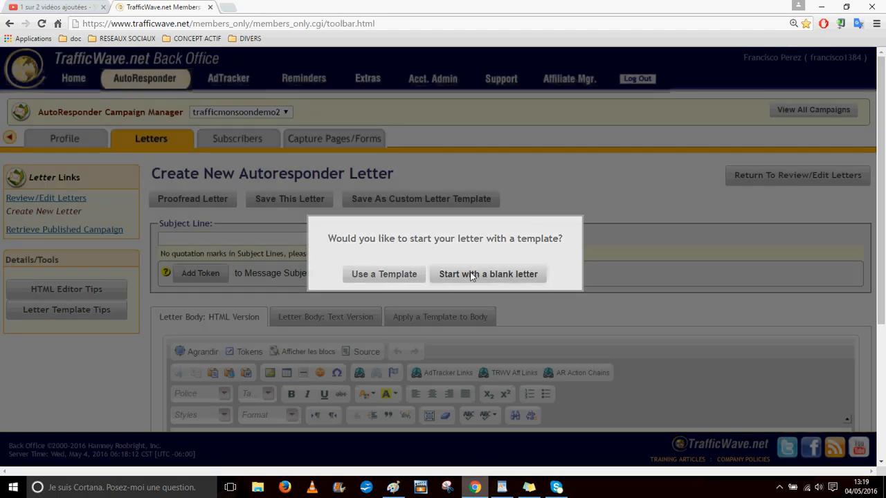
left_click(474, 275)
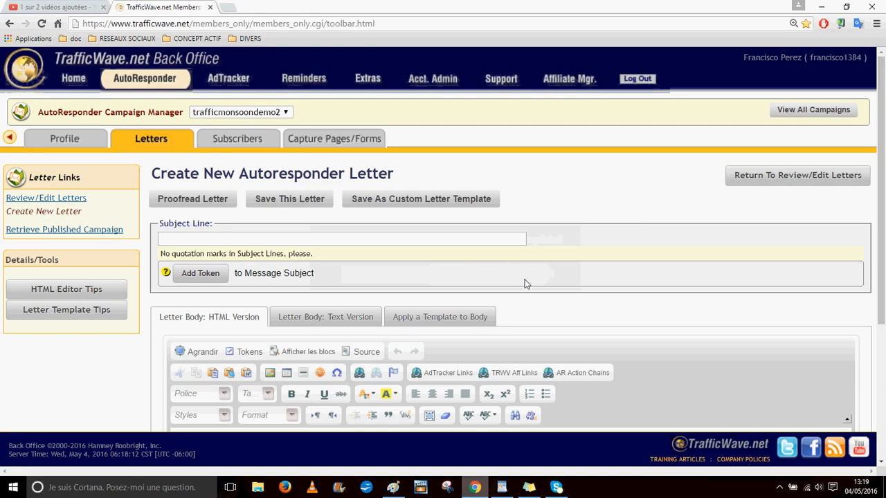
left_click(184, 240)
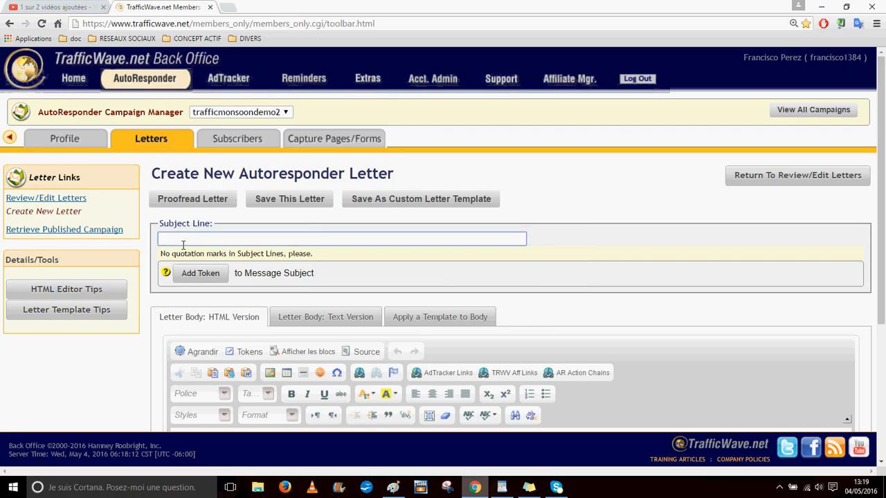
type("Gagner ")
type("plus d")
type("'argent")
key("BackSpace")
key("BackSpace")
key("BackSpace")
type("gnet avec Traffic")
type("Osn")
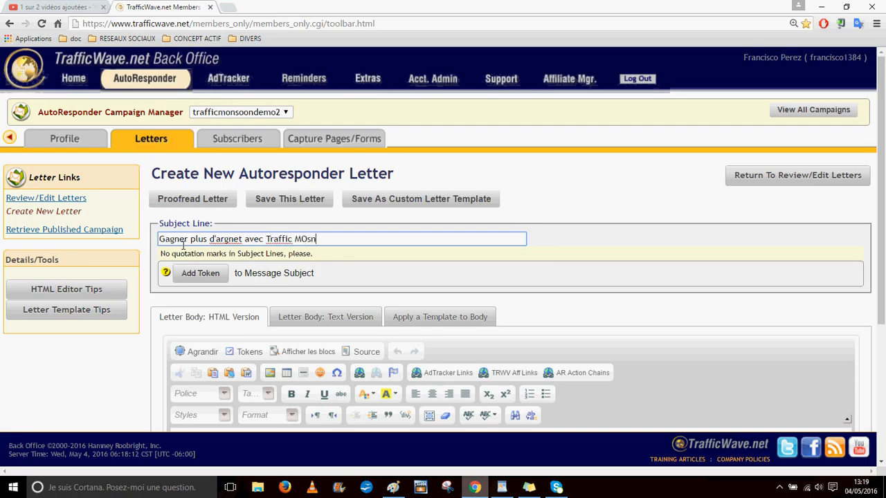
key("BackSpace")
key("BackSpace")
type("nsoon !!")
key("BackSpace")
key("BackSpace")
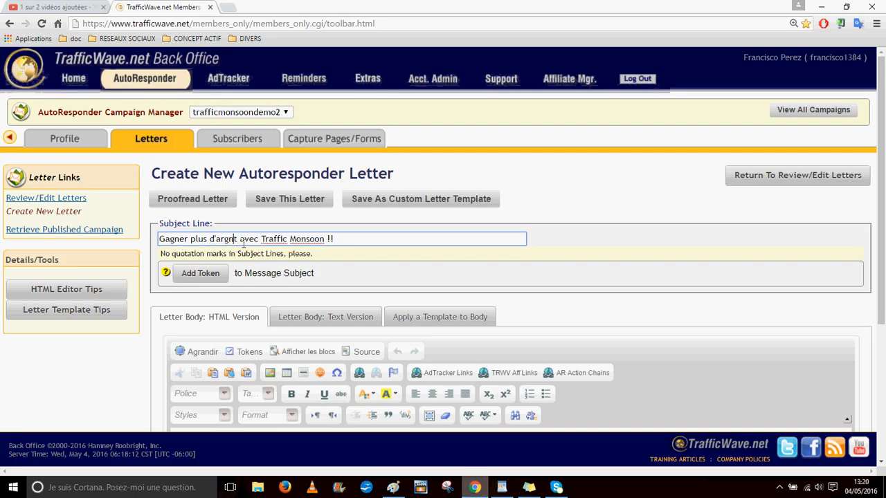
type("en")
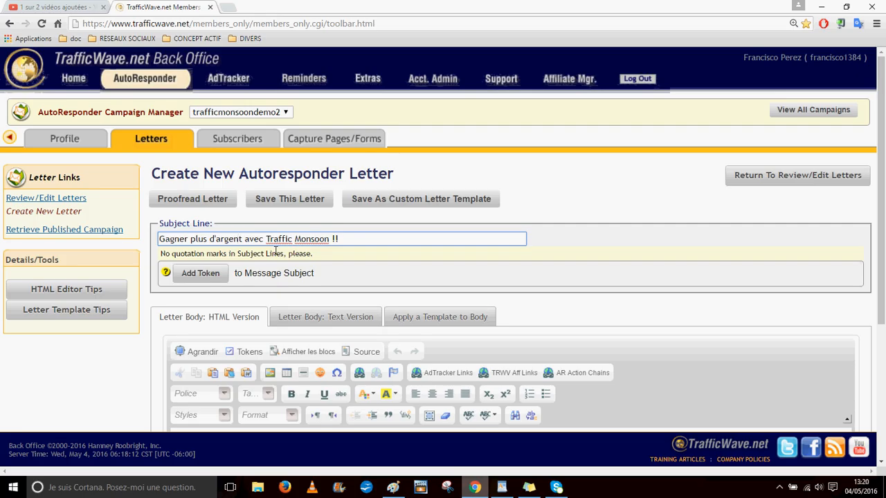
Switch to the VIDEO SITE PARRAINAGE document in WordPad and copy the complete EMAIL 1 text.
scroll(456, 295, "down", 2)
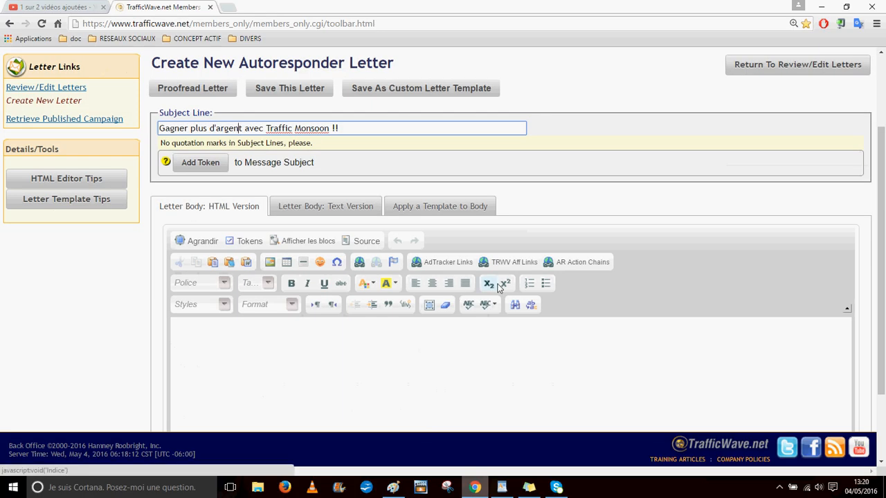
left_click(501, 487)
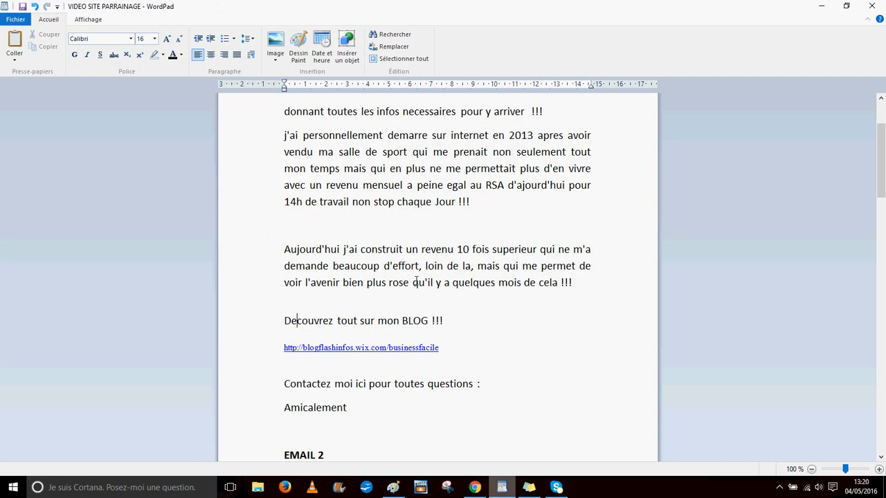
key("ctrl+a")
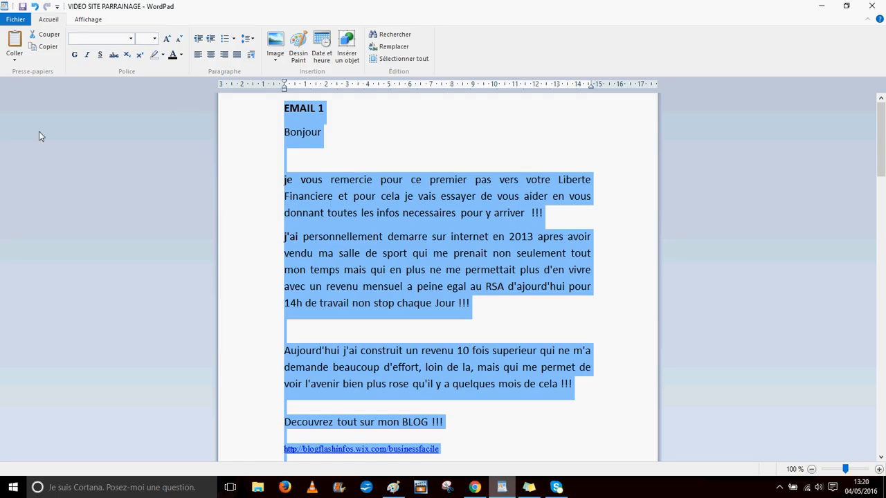
left_click(44, 48)
Switch back to Chrome and paste the copied EMAIL 1 text into the HTML version of the letter body.
left_click(474, 487)
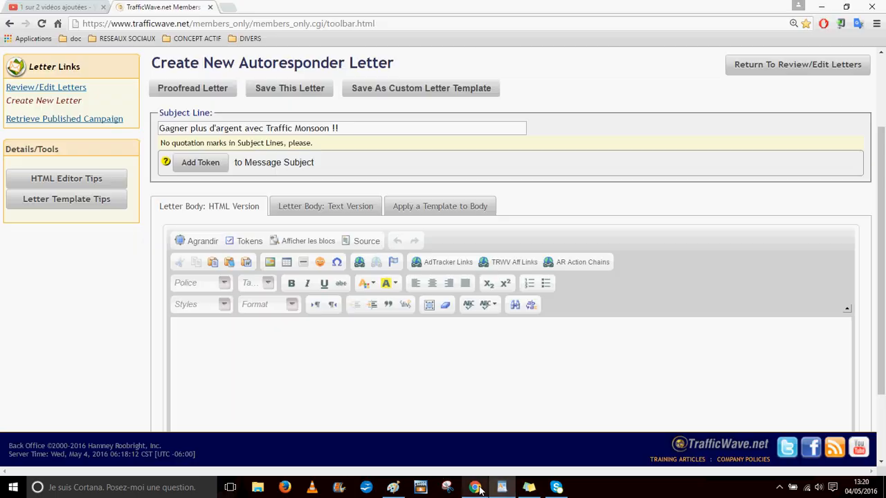
left_click(195, 332)
right_click(193, 332)
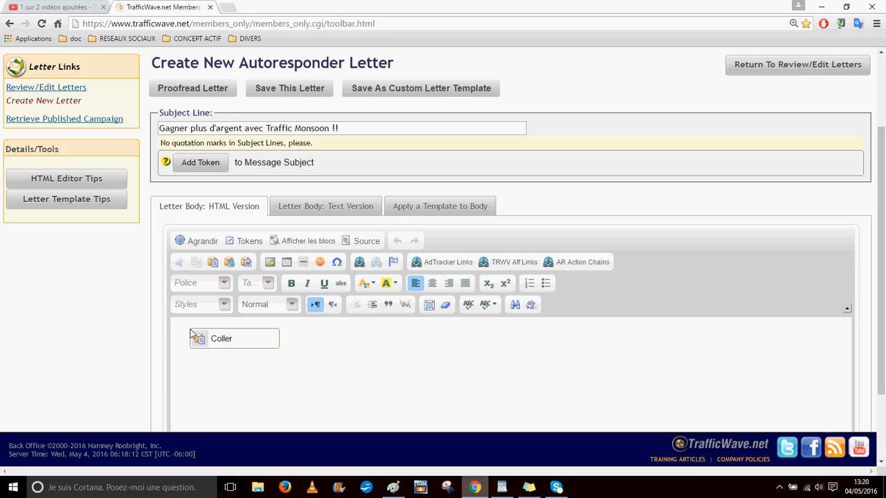
left_click(299, 348)
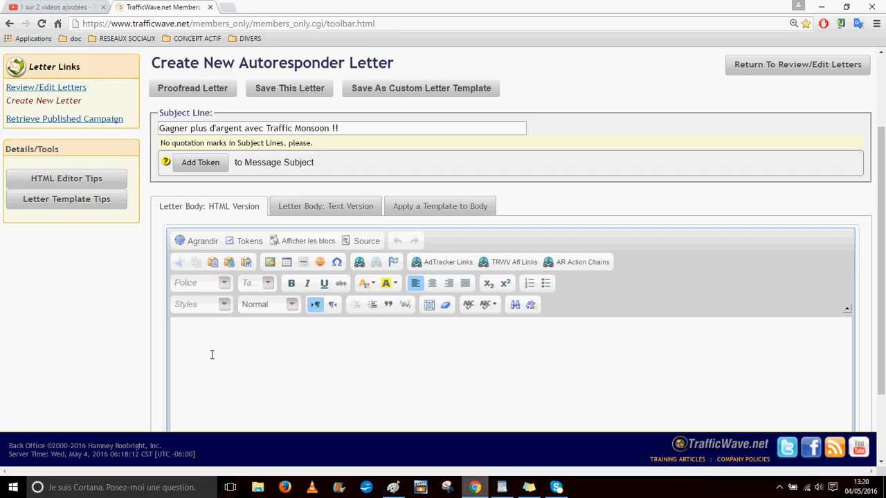
key("ctrl+v")
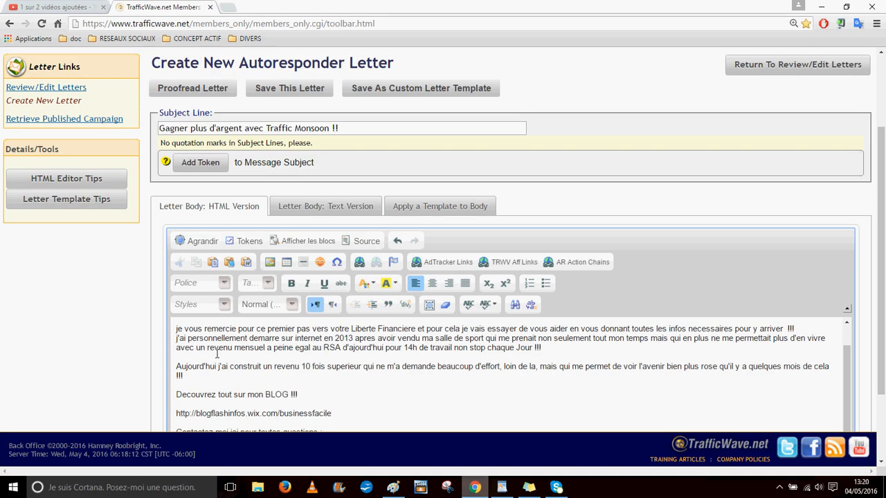
scroll(507, 374, "up", 1)
scroll(499, 376, "up", 1)
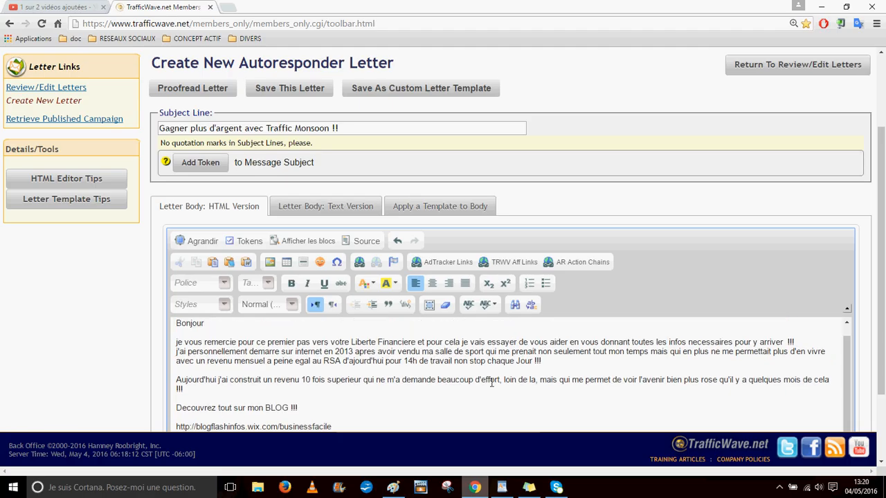
Justify the entire pasted text in the letter body.
scroll(488, 377, "down", 1)
scroll(354, 405, "down", 1)
scroll(355, 405, "down", 2)
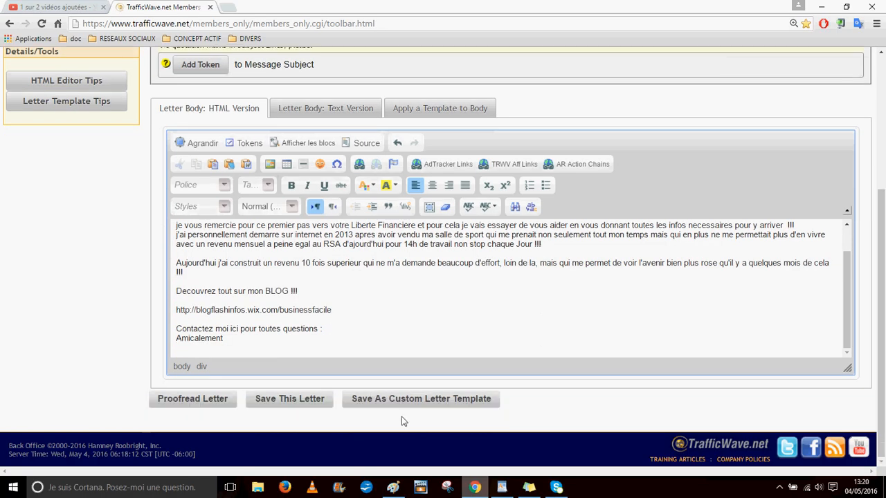
left_click_drag(240, 346, 177, 208)
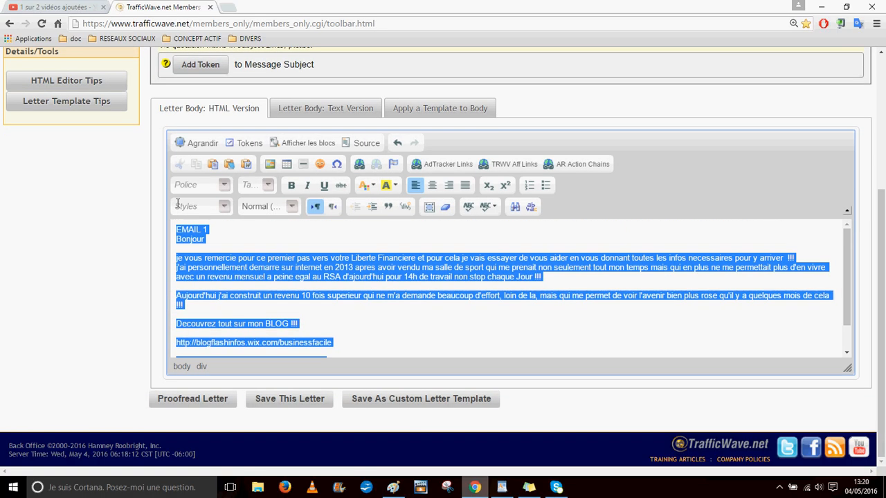
left_click(465, 184)
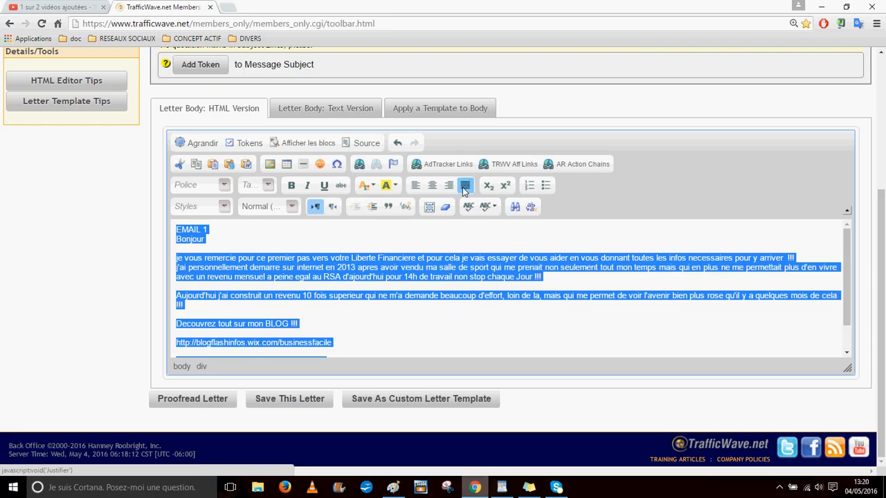
Delete the "EMAIL 1" heading and its empty line so the letter starts with "Bonjour".
left_click(224, 240)
left_click_drag(202, 235, 166, 230)
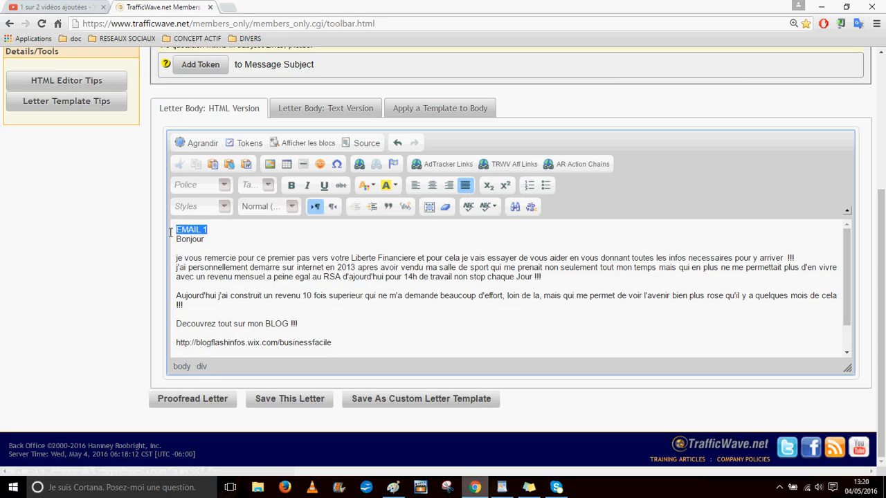
key("BackSpace")
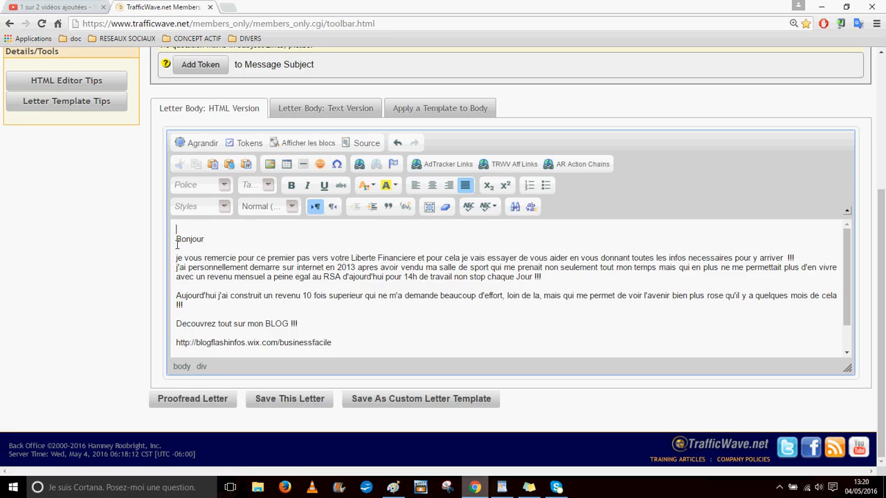
key("Delete")
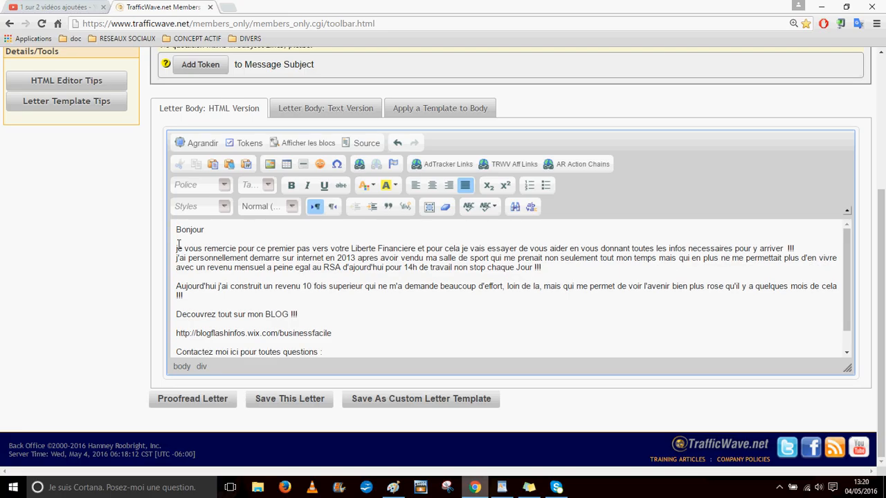
Add a blank line after the opening thank-you paragraph and another one before "Amicalement".
left_click(807, 252)
key("Return")
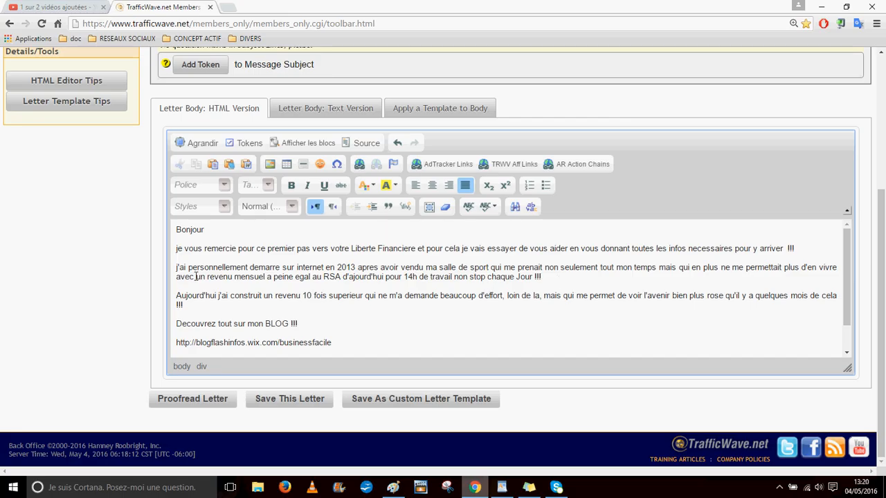
scroll(355, 330, "down", 1)
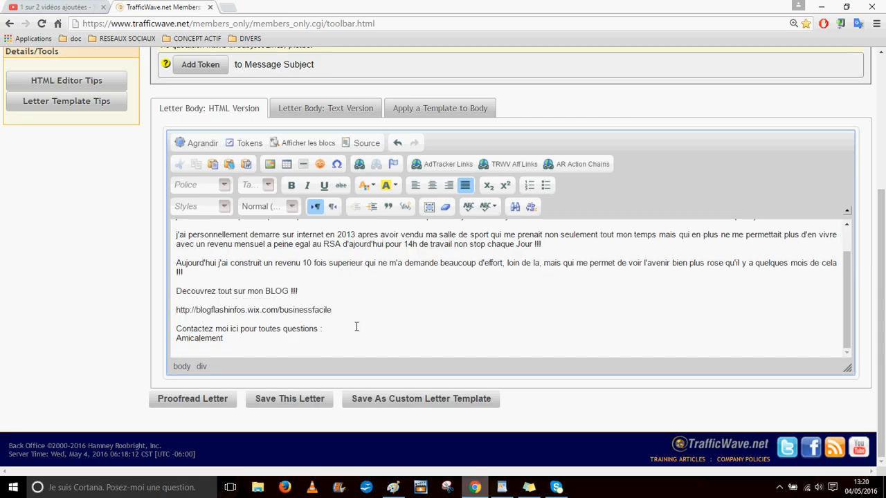
left_click(330, 334)
key("Return")
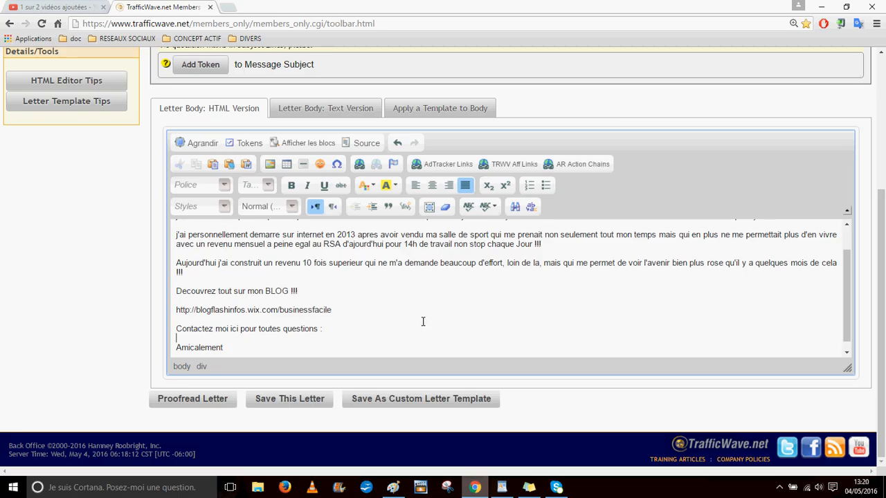
Insert the Name token after "Bonjour" in the letter's greeting.
scroll(465, 310, "up", 1)
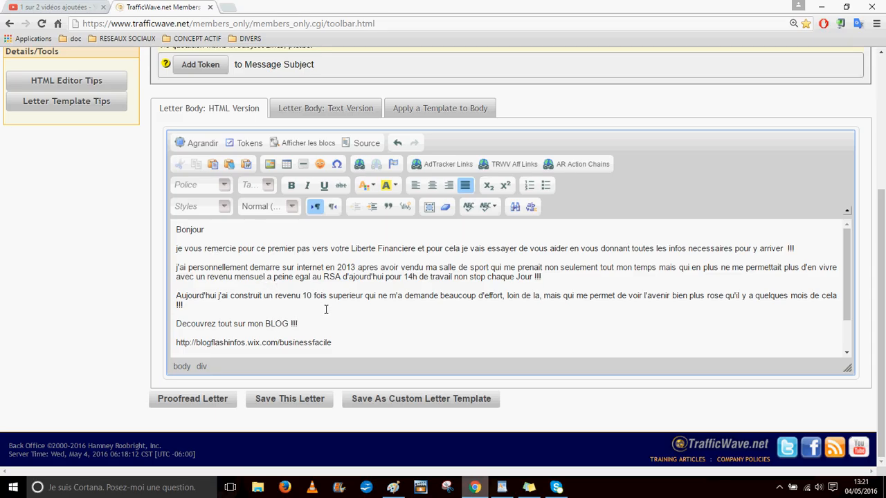
scroll(326, 309, "up", 2)
scroll(326, 309, "down", 1)
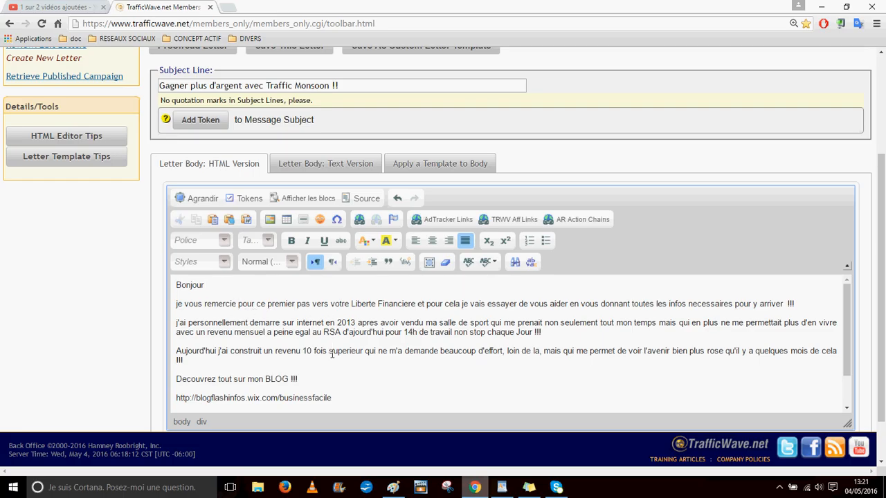
scroll(335, 353, "down", 1)
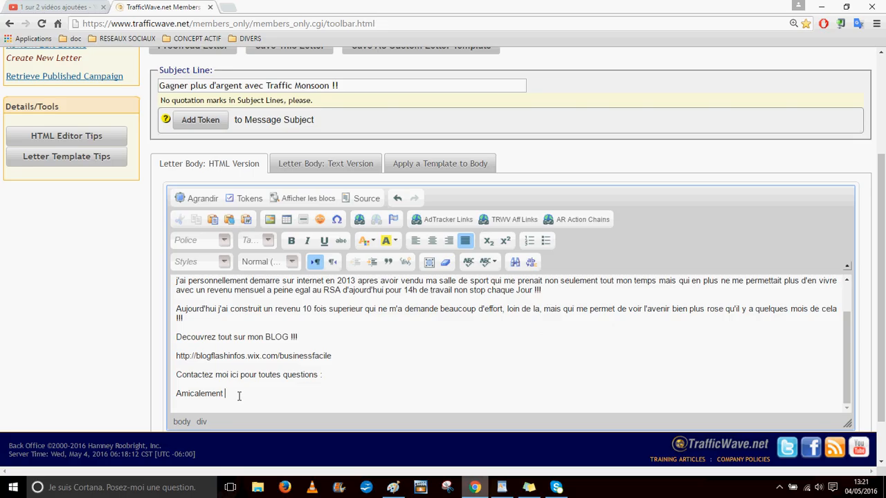
scroll(241, 357, "up", 1)
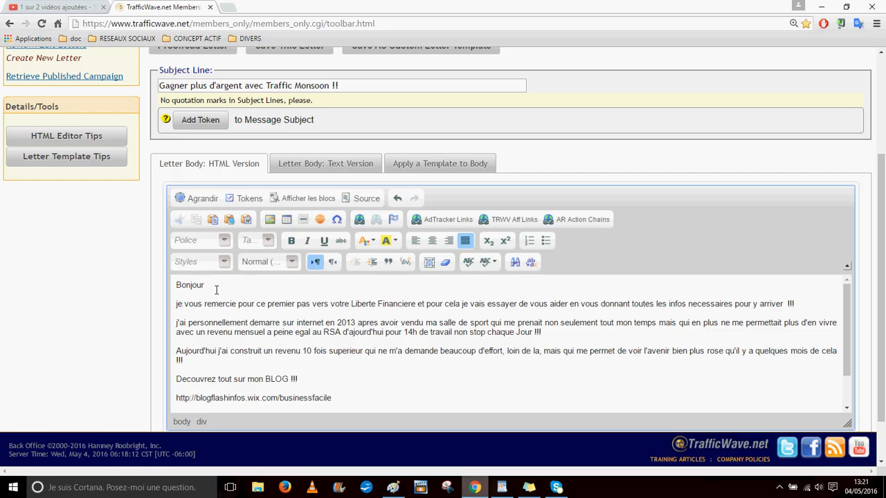
left_click(245, 200)
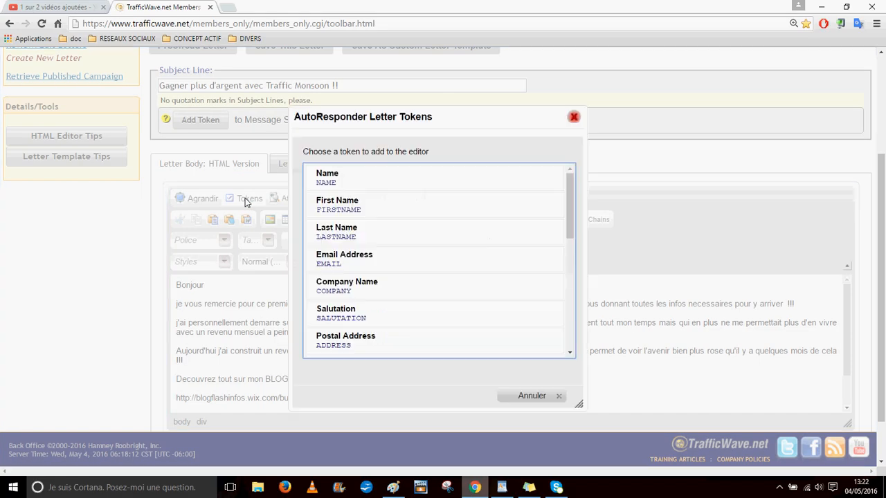
left_click(354, 184)
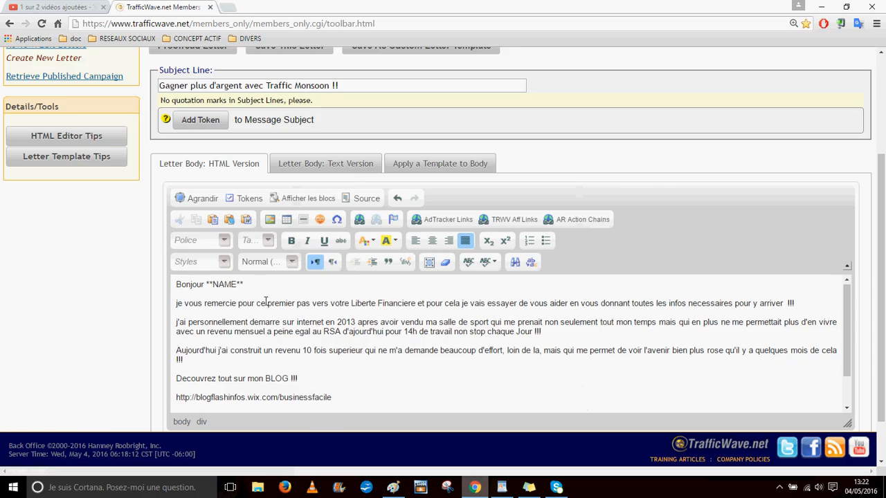
Insert the SIGNATURE Name token after "Amicalement" at the end of the letter.
scroll(220, 331, "down", 2)
scroll(223, 336, "up", 2)
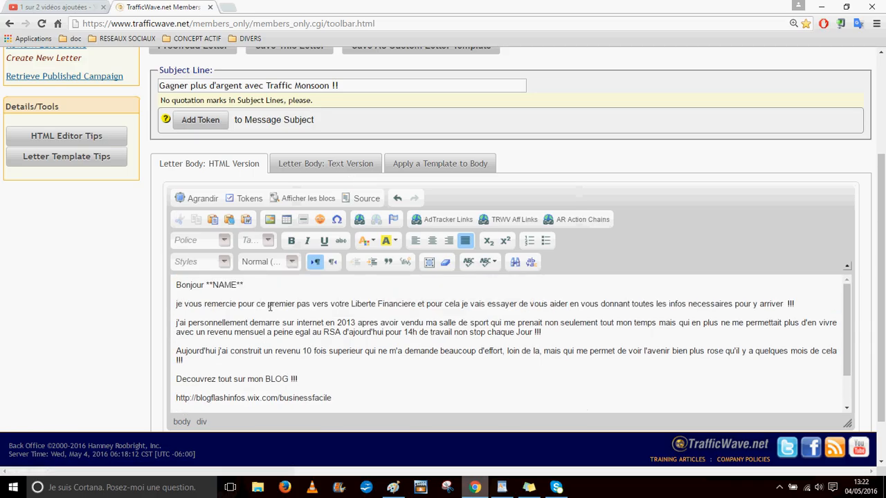
scroll(233, 309, "down", 2)
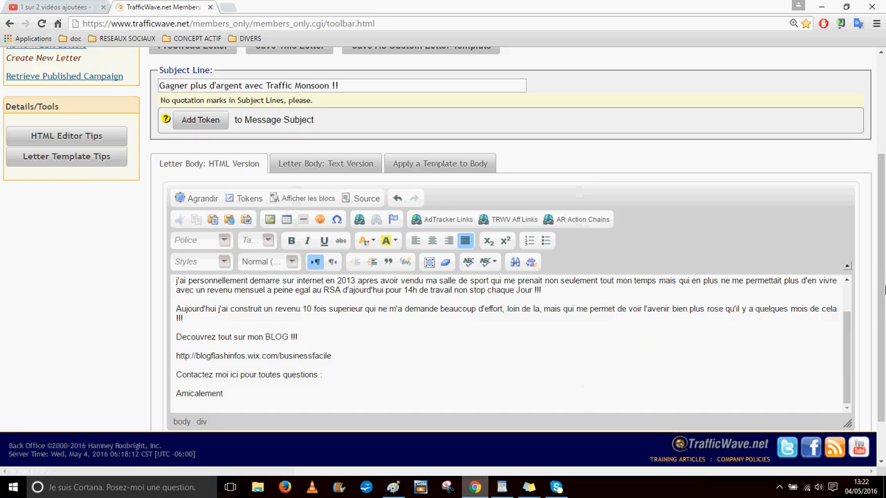
left_click_drag(882, 292, 883, 327)
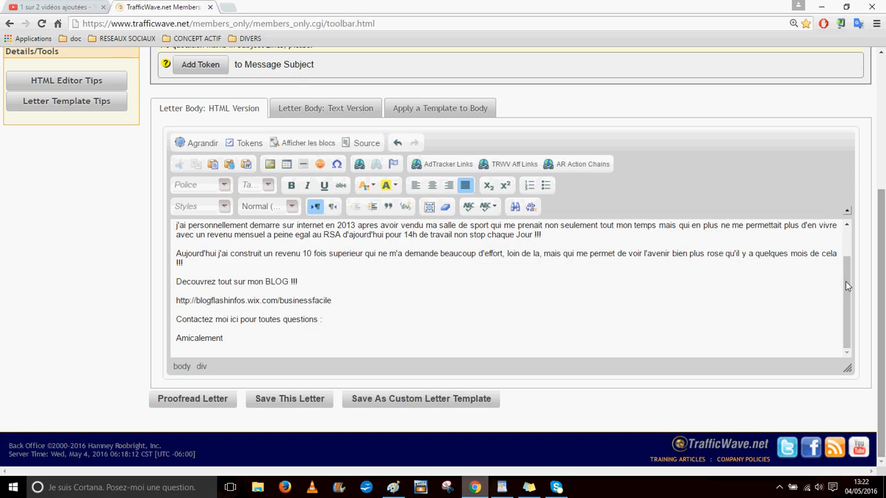
left_click_drag(848, 286, 856, 314)
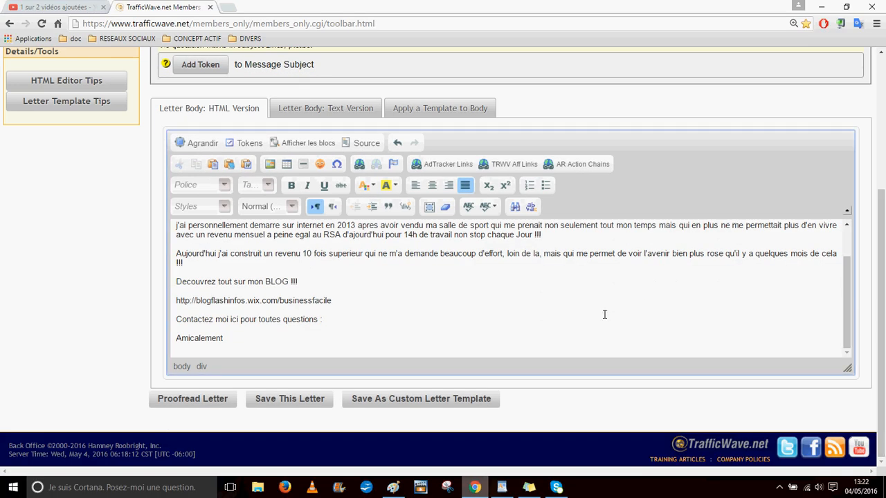
left_click(242, 347)
left_click(247, 341)
left_click(246, 142)
scroll(400, 325, "down", 5)
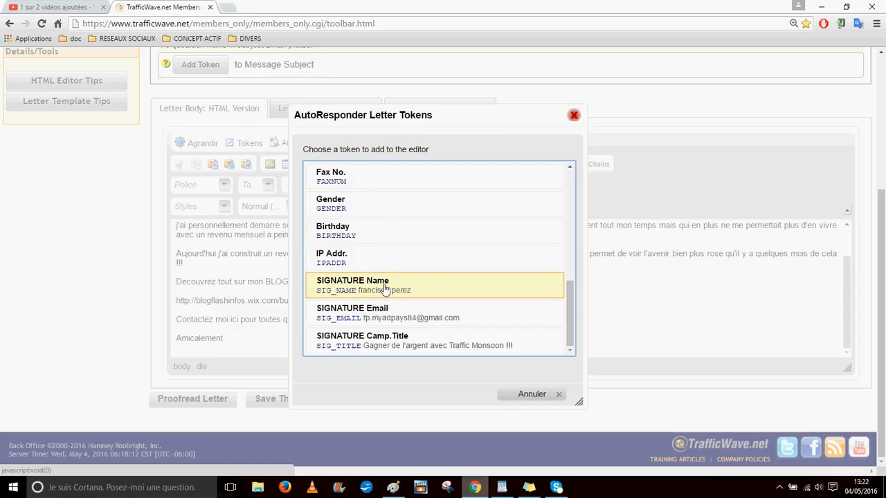
left_click(391, 289)
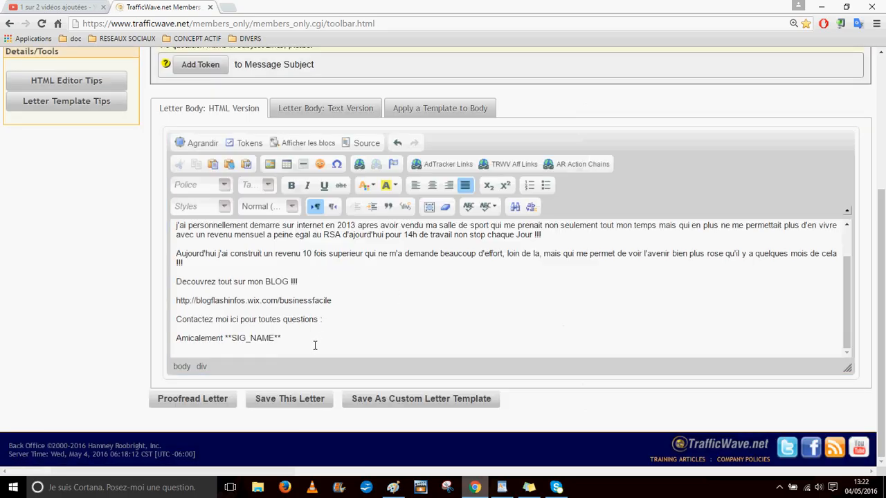
left_click(334, 302)
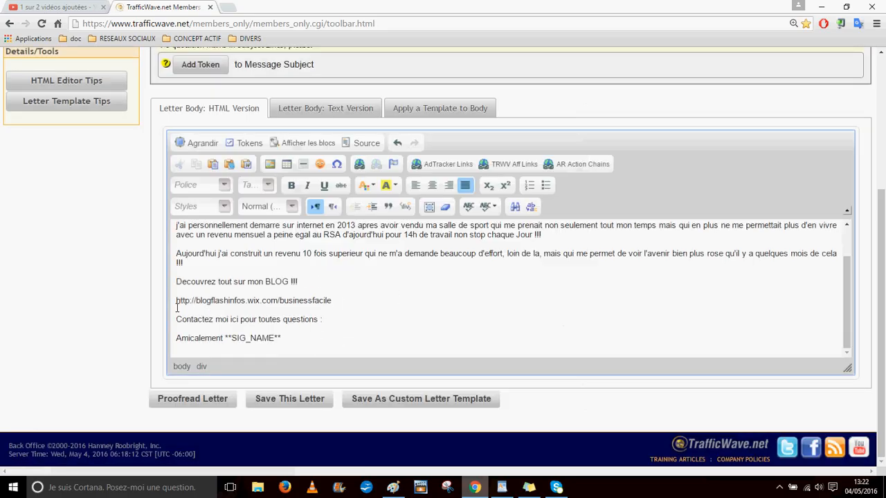
left_click(176, 306, "shift")
left_click(179, 164)
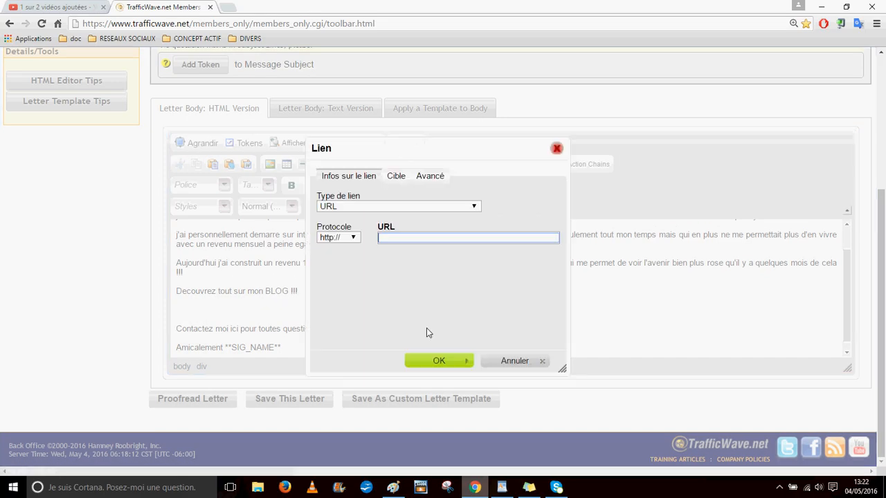
right_click(418, 241)
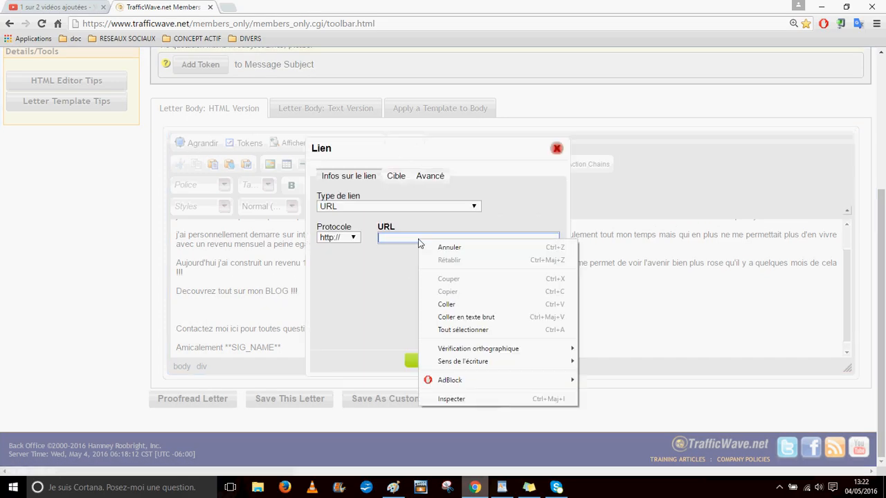
left_click(448, 304)
left_click(441, 361)
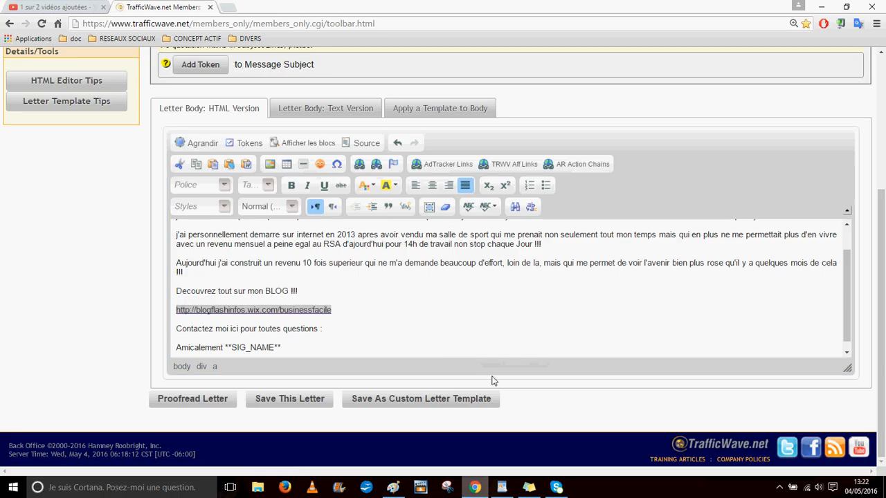
Format the blog link in the letter body as bold and italic with font size 14.
left_click(292, 186)
left_click(307, 185)
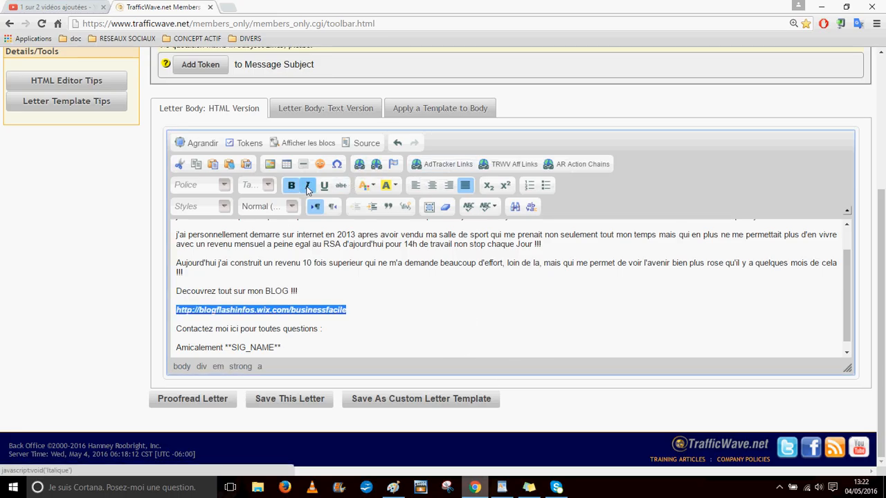
left_click(268, 185)
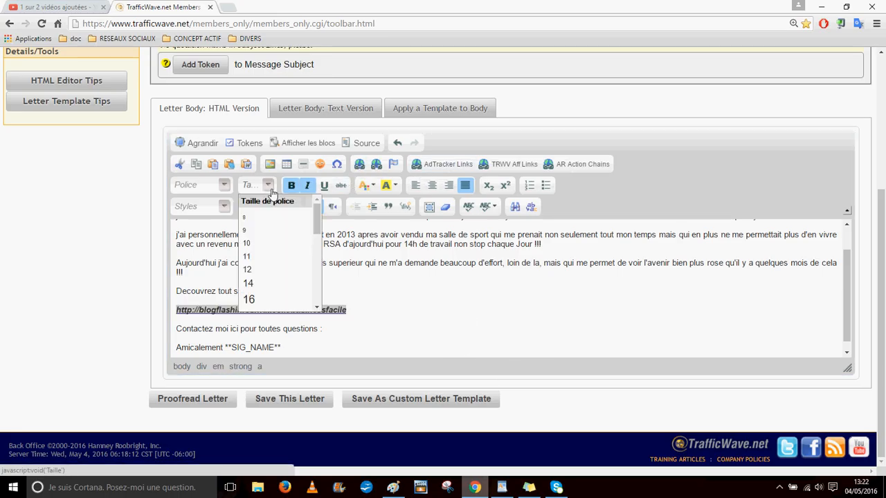
left_click(249, 283)
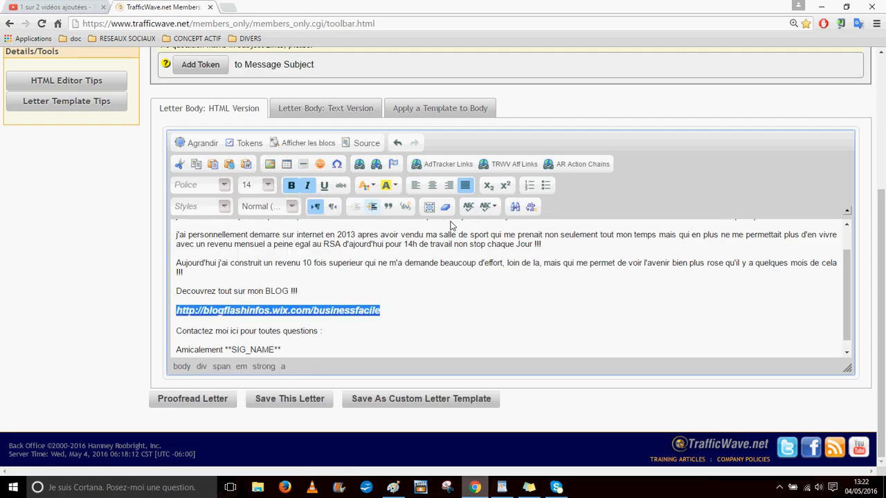
scroll(458, 320, "down", 1)
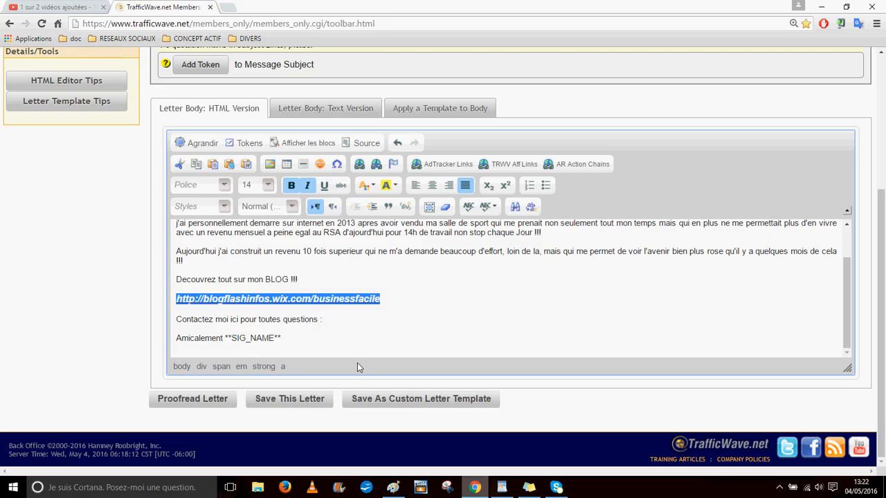
Try to proofread the letter in the letter viewer, close it, and review the subject line and letter body.
left_click(205, 401)
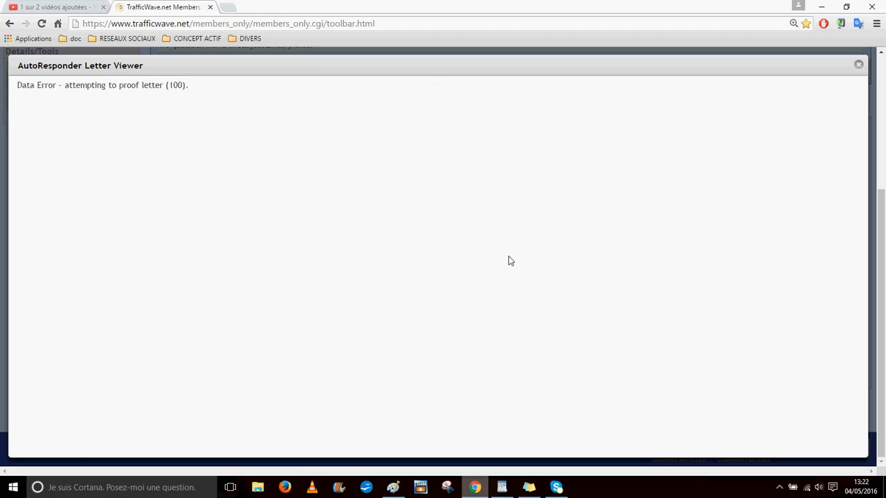
left_click(858, 64)
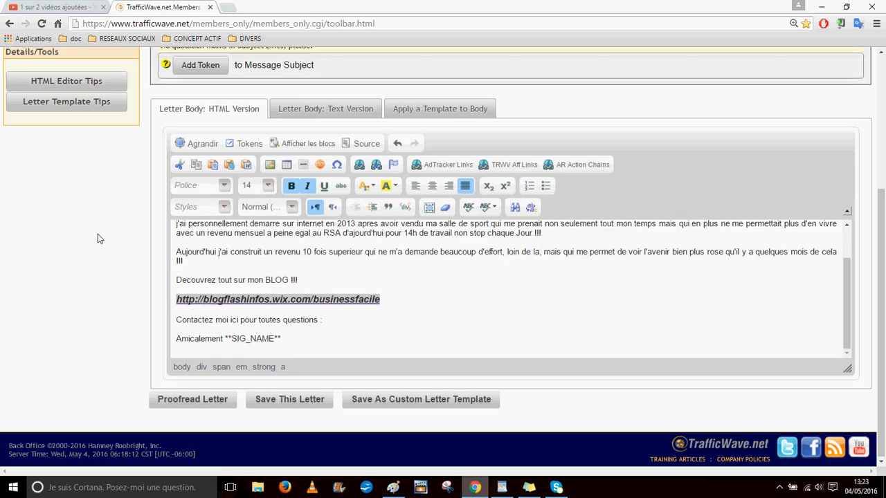
scroll(98, 235, "up", 2)
scroll(98, 234, "down", 1)
scroll(97, 234, "up", 1)
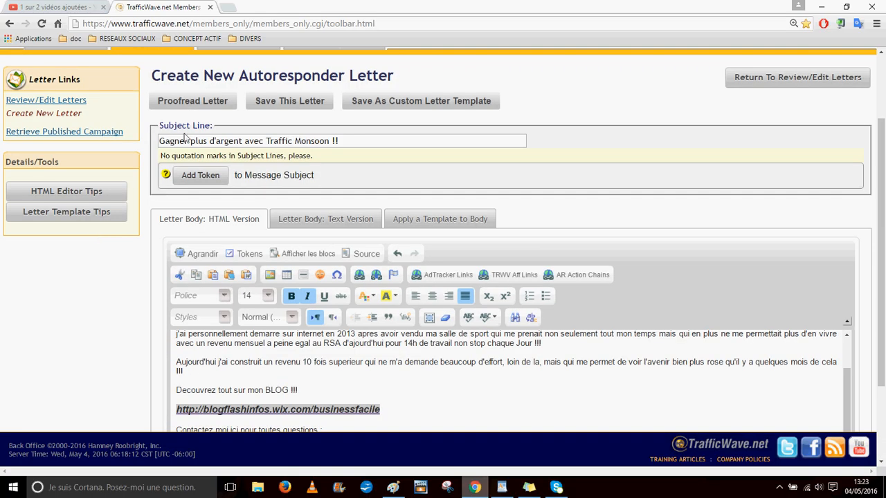
scroll(235, 236, "down", 1)
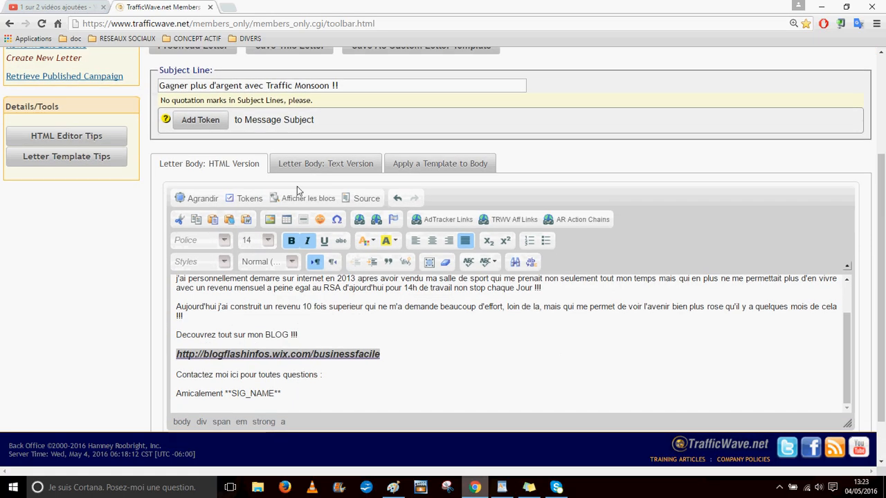
scroll(409, 309, "down", 1)
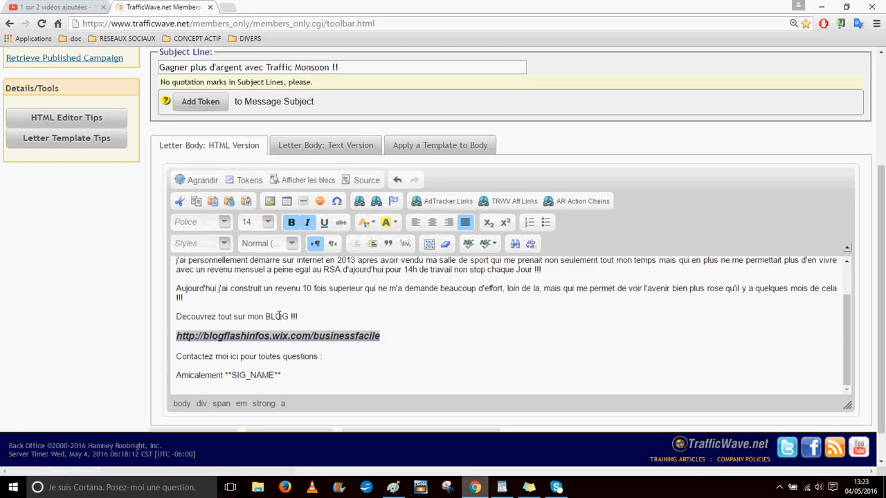
Deselect the blog link and save the letter.
triple_click(442, 299)
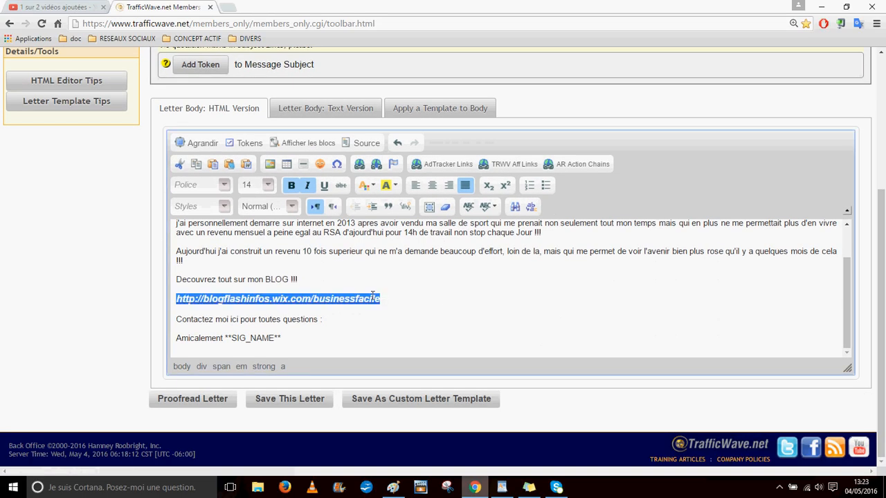
left_click(331, 282)
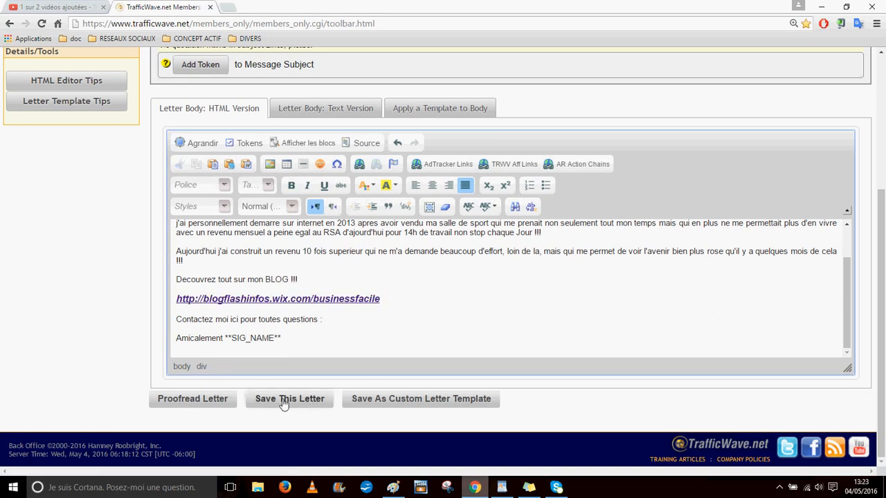
left_click(307, 398)
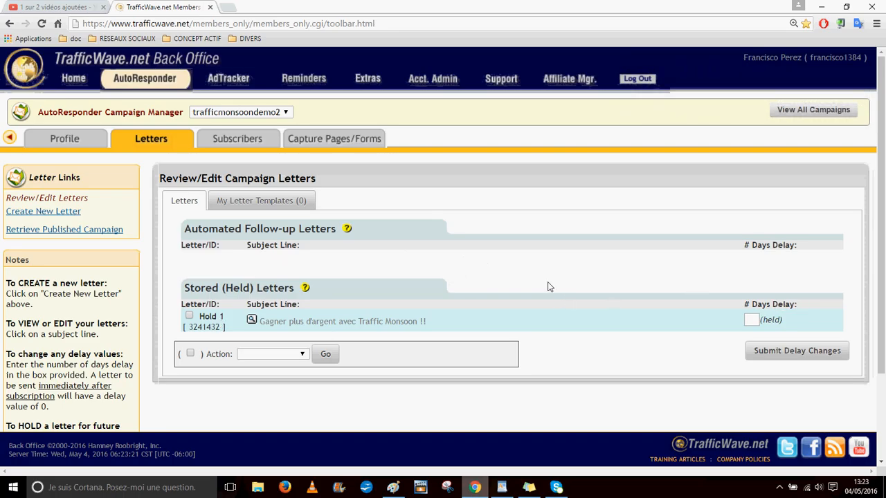
Start creating another new letter in the trafficmonsoondemo2 campaign.
mouse_move(88, 130)
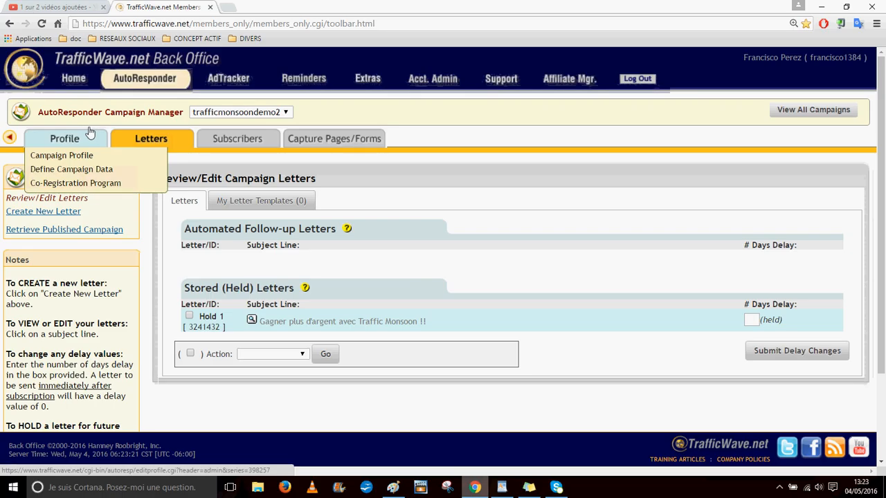
mouse_move(151, 141)
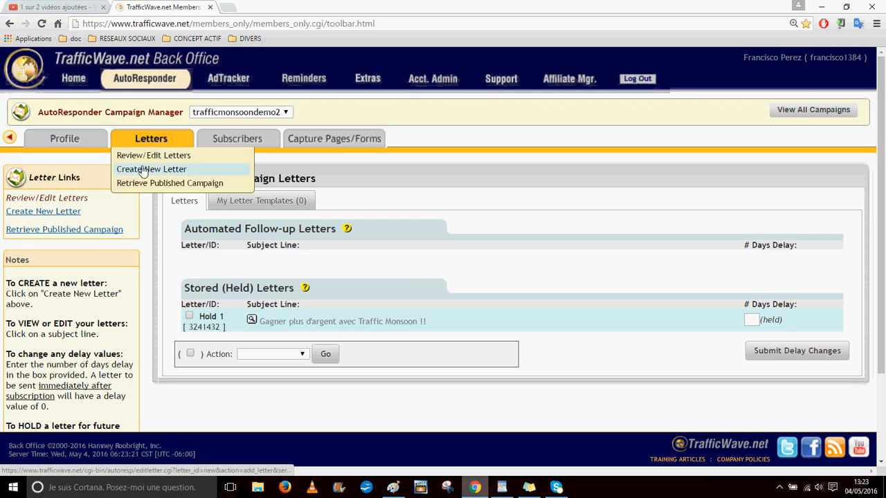
left_click(139, 171)
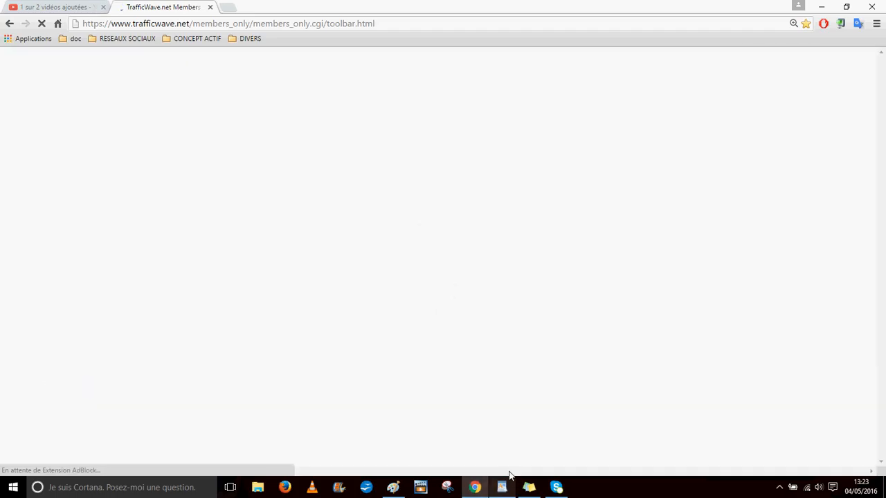
Switch to WordPad and copy the EMAIL 2 subject text "MON ASTUCE Traffic Monsoon !!".
left_click(503, 485)
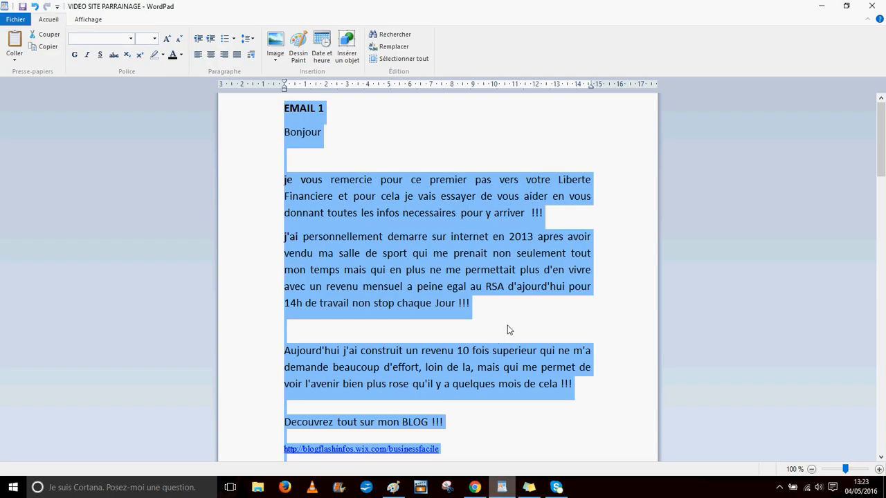
scroll(512, 330, "down", 10)
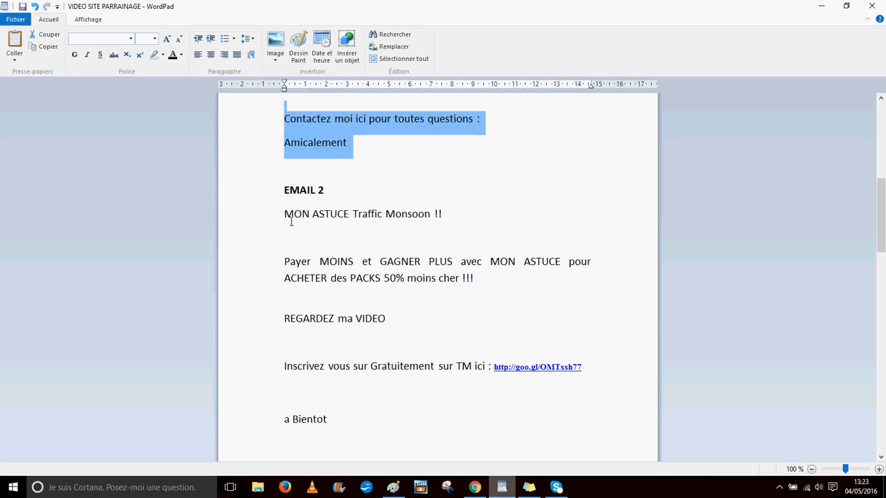
triple_click(297, 222)
right_click(427, 214)
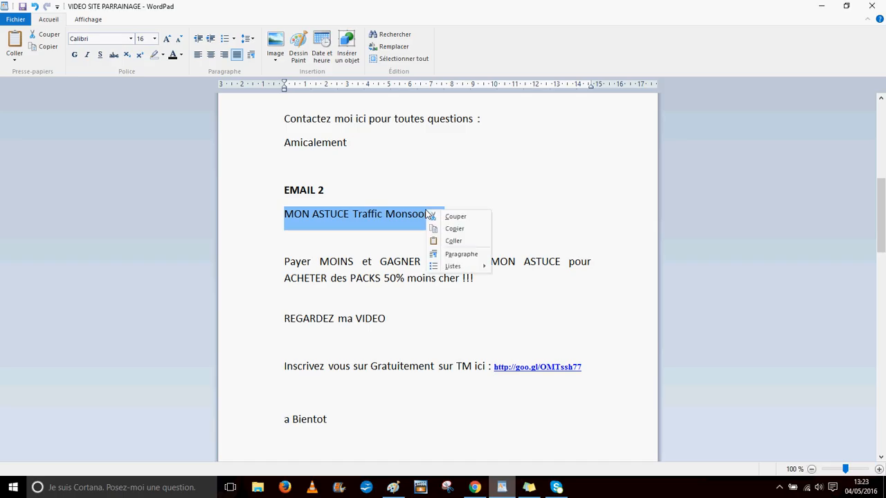
left_click(453, 228)
Return to TrafficWave in Chrome, start with a blank letter and paste "MON ASTUCE Traffic Monsoon !!" as its subject line.
left_click(474, 487)
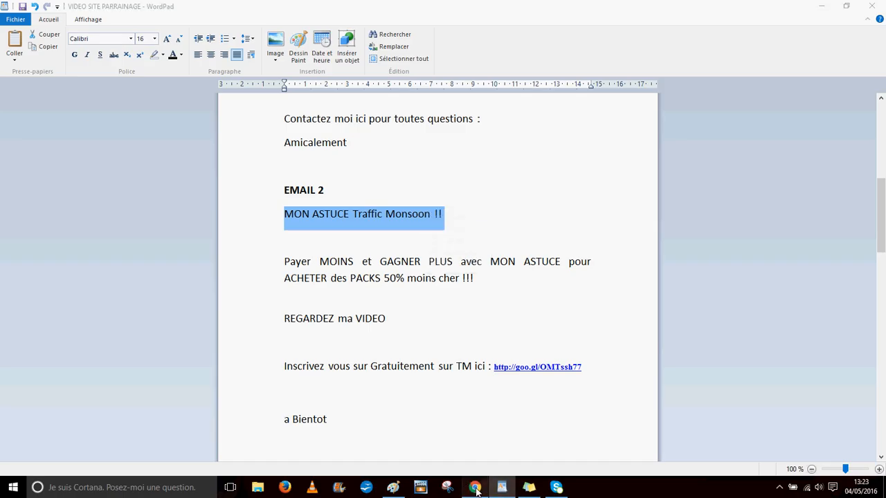
left_click(481, 275)
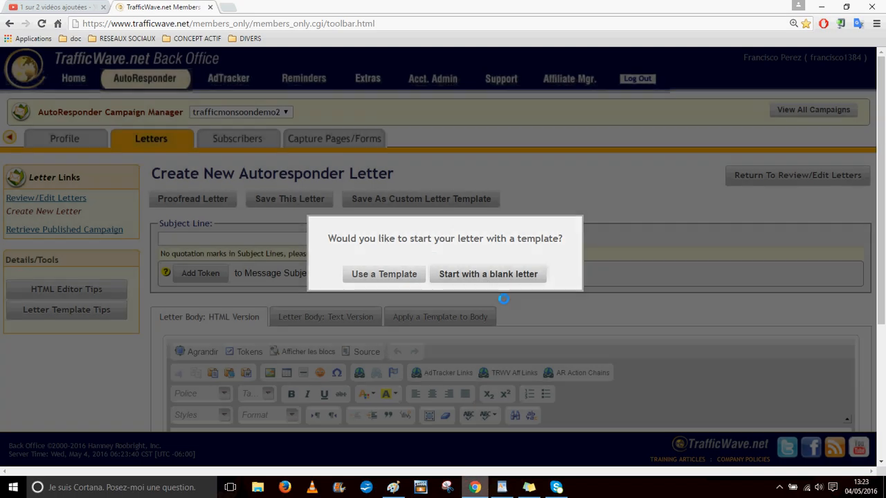
left_click(187, 239)
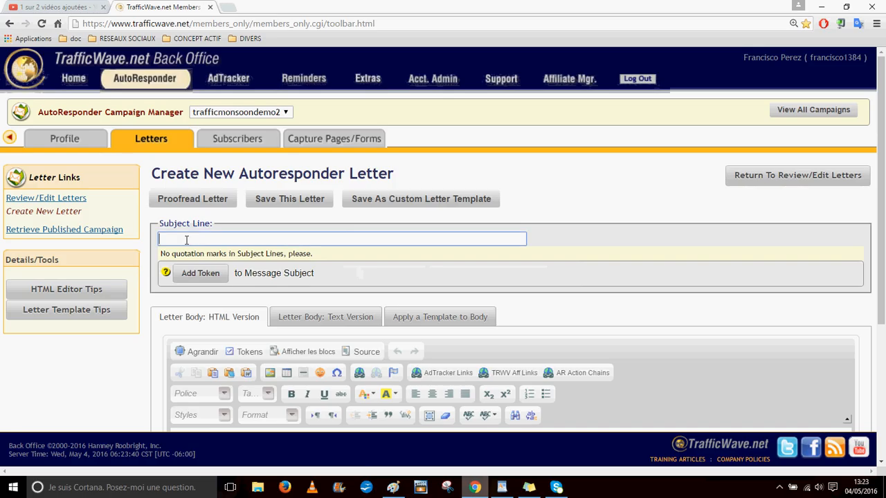
right_click(186, 240)
left_click(207, 297)
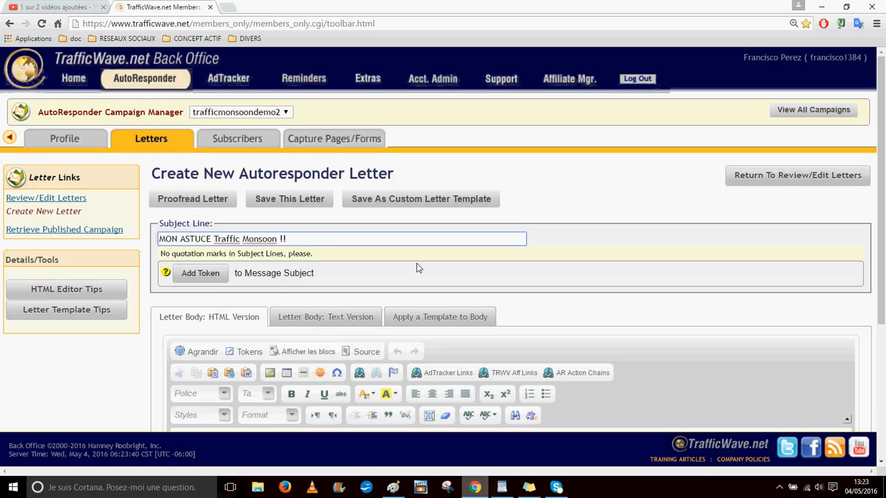
Copy the EMAIL 2 body from "Payer MOINS" to "a Bientot" in WordPad and paste it into the HTML letter body in Chrome.
scroll(417, 268, "down", 3)
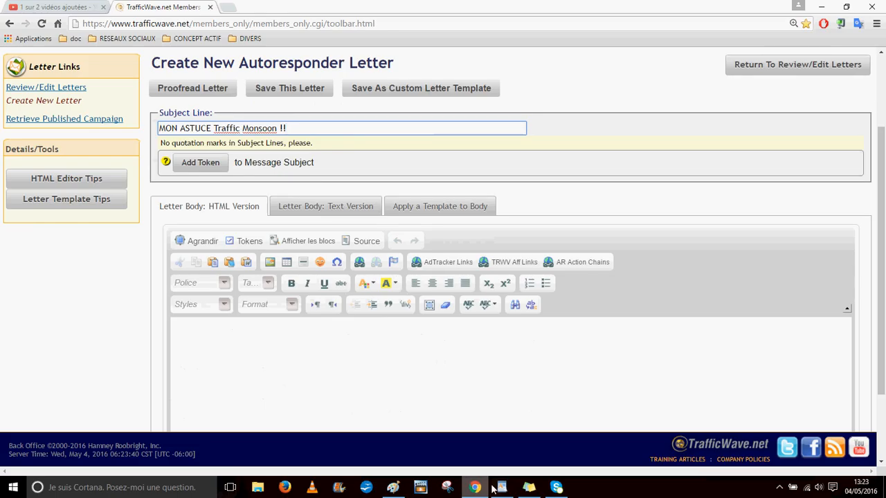
left_click(500, 488)
left_click_drag(355, 424, 289, 271)
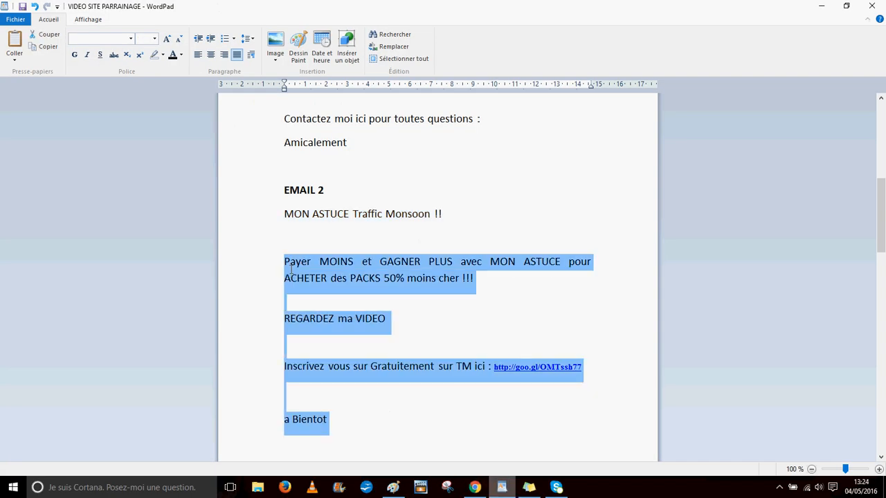
right_click(288, 266)
left_click(320, 283)
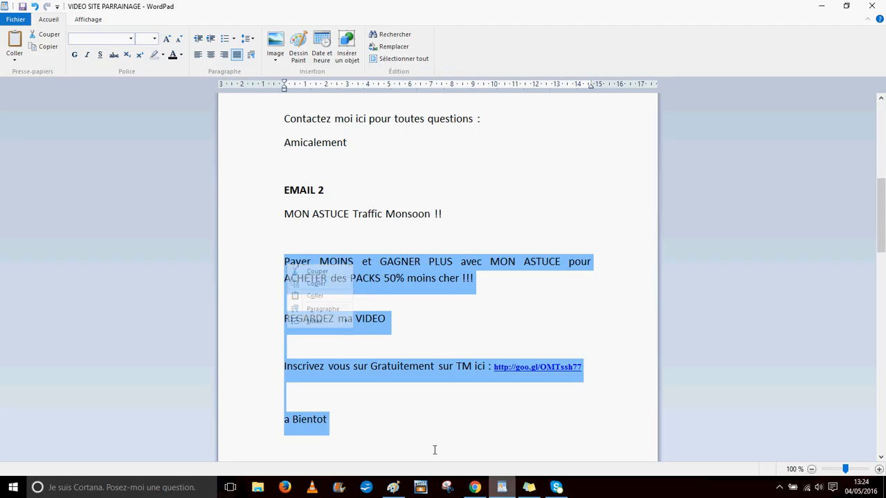
left_click(475, 489)
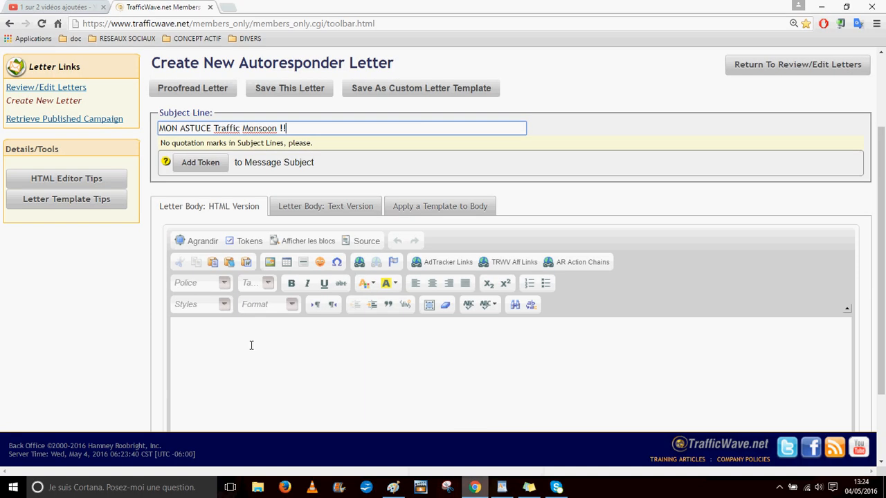
left_click(217, 348)
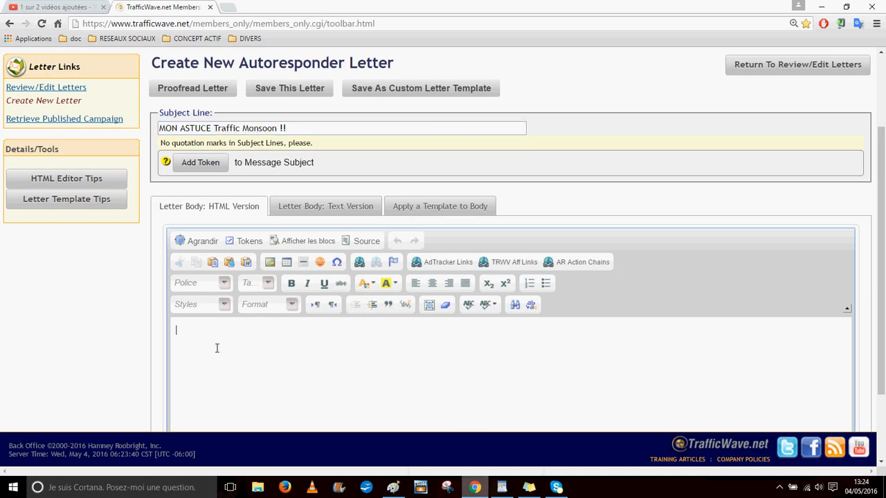
key("ctrl+v")
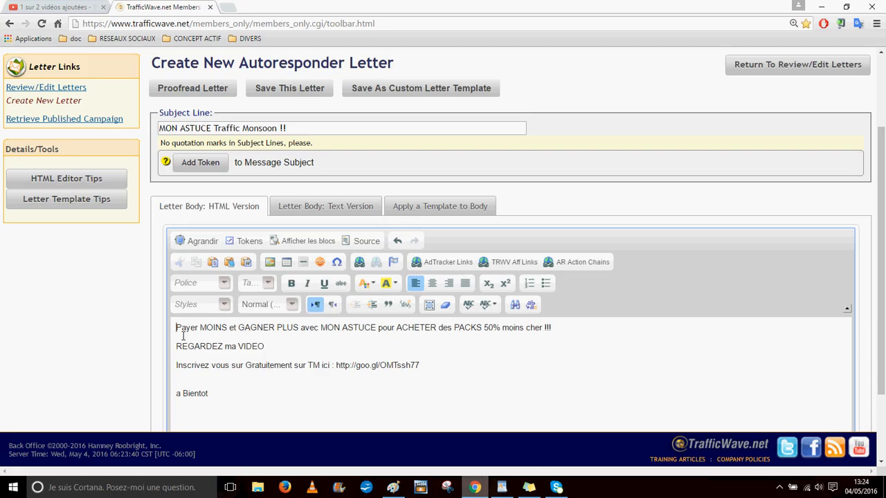
Add a greeting line "Bonjour" followed by the Name token above the first paragraph of the letter.
key("Return")
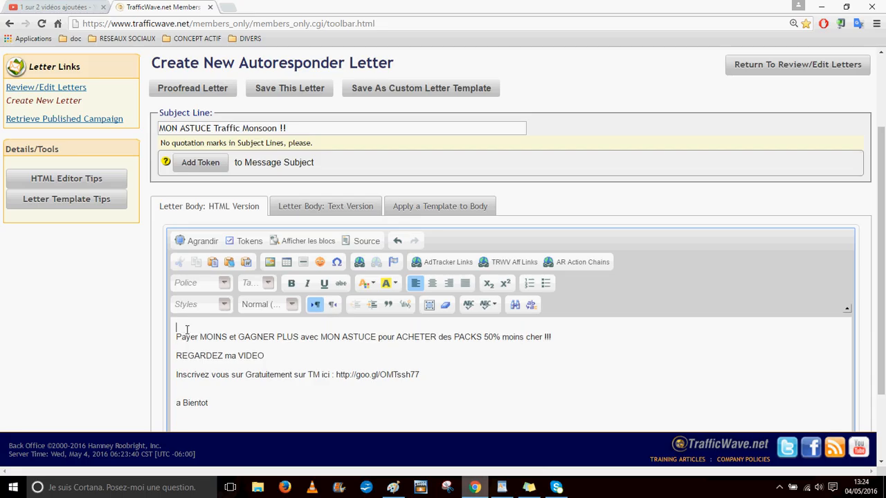
type("Bonjour")
left_click(245, 240)
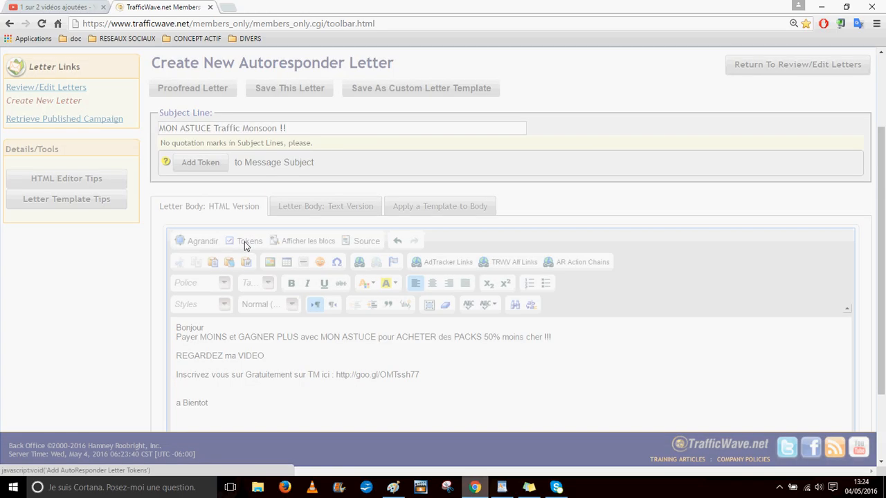
left_click(339, 186)
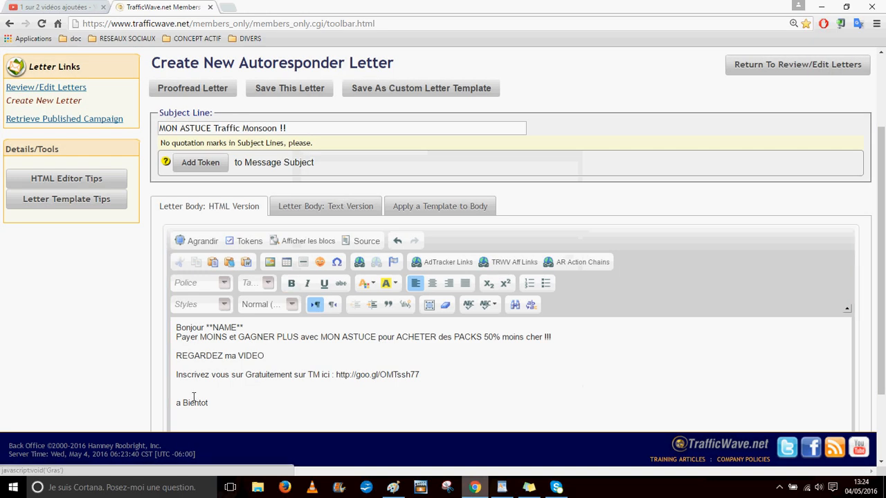
Insert the SIGNATURE Name token after "a Bientot" at the end of the letter.
left_click(230, 406)
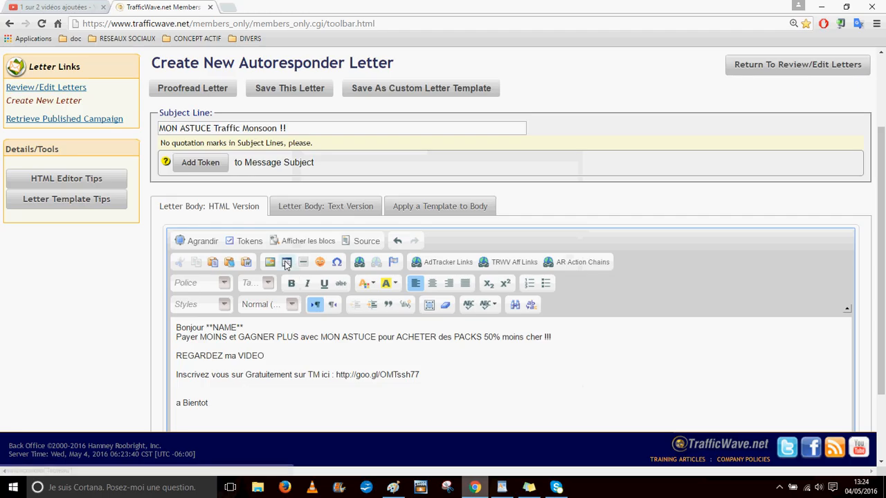
left_click(241, 237)
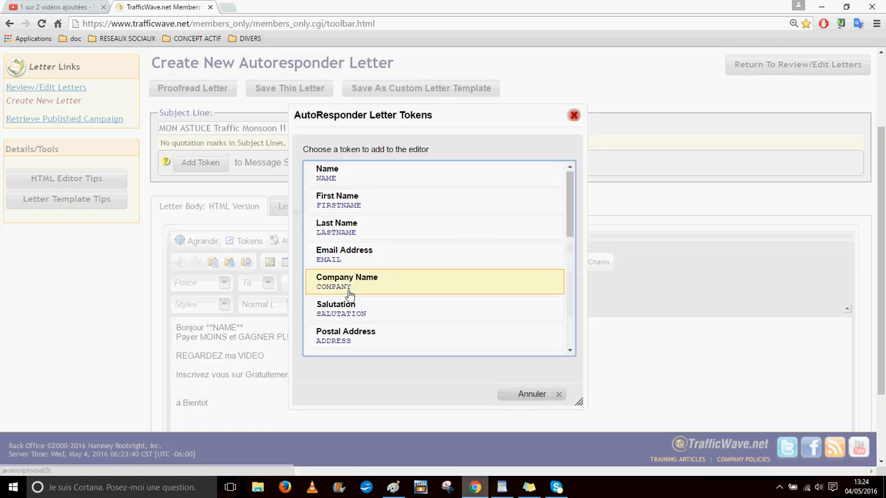
scroll(348, 302, "down", 4)
scroll(355, 330, "down", 2)
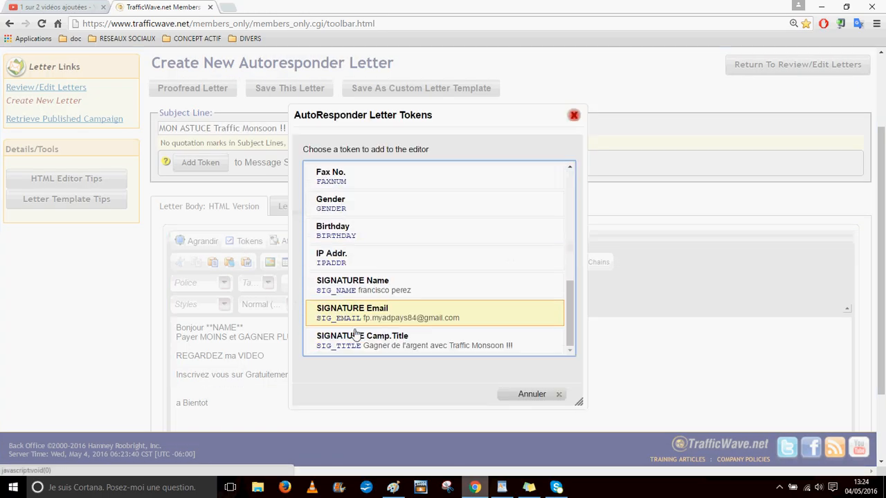
left_click(357, 285)
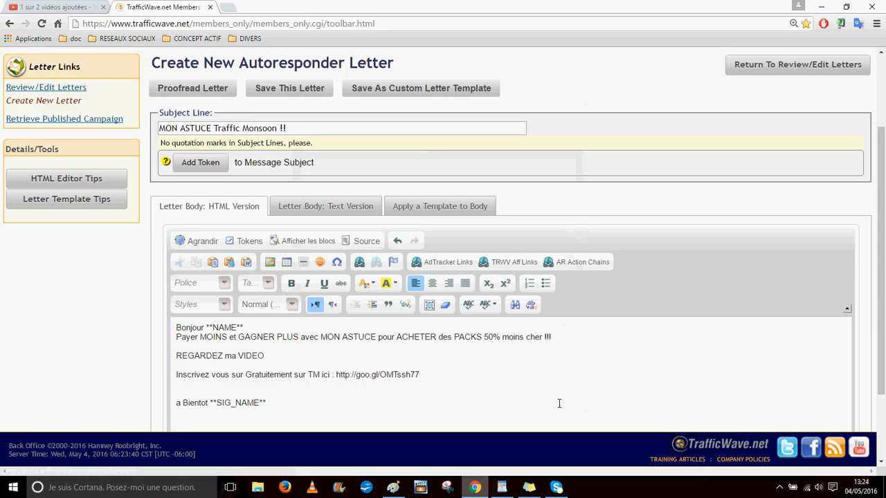
Insert a blank line between the "Bonjour" greeting and the "Payer MOINS" paragraph in the letter body.
scroll(578, 404, "up", 2)
scroll(575, 405, "down", 3)
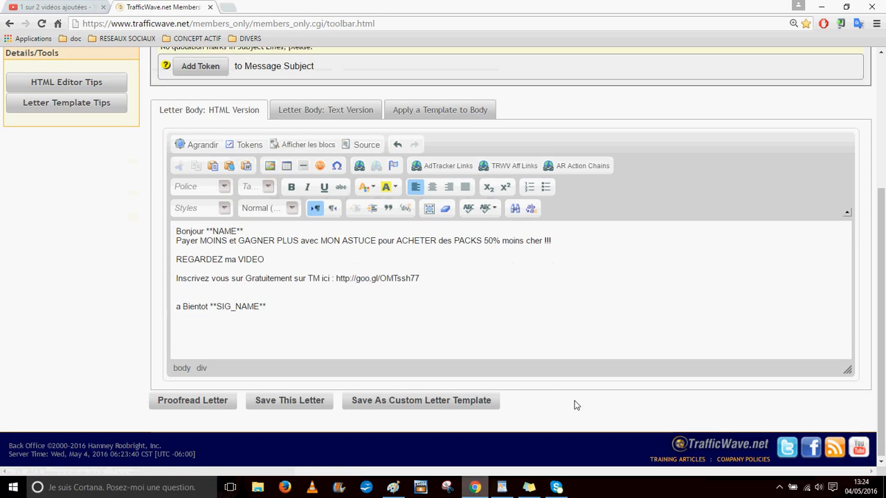
left_click(257, 232)
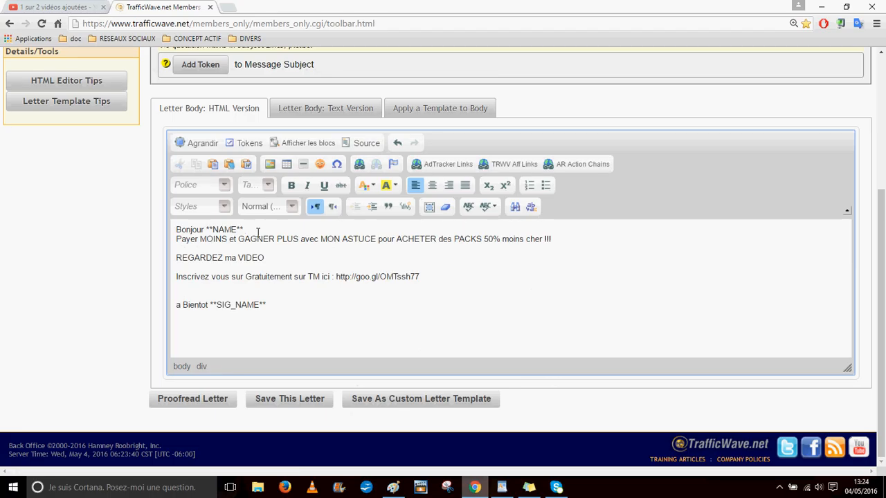
key("Return")
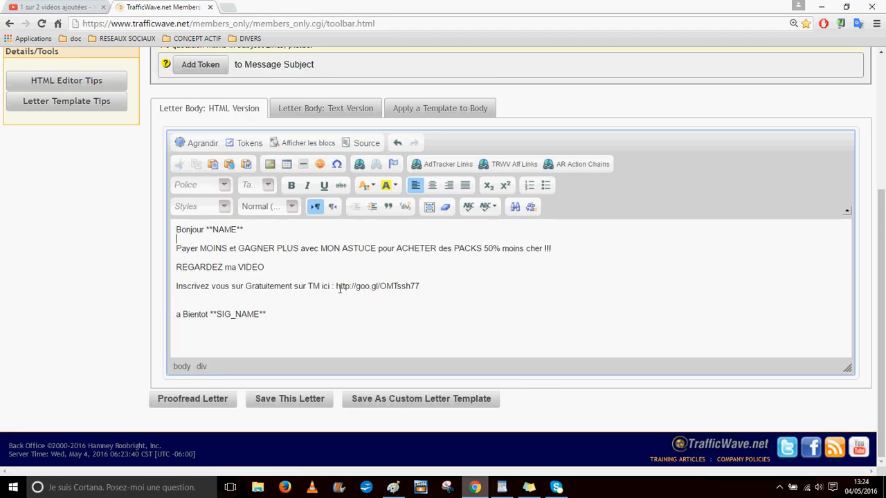
mouse_move(340, 286)
left_mouse_down()
mouse_move(431, 286)
mouse_move(336, 291)
mouse_move(344, 290)
left_mouse_up()
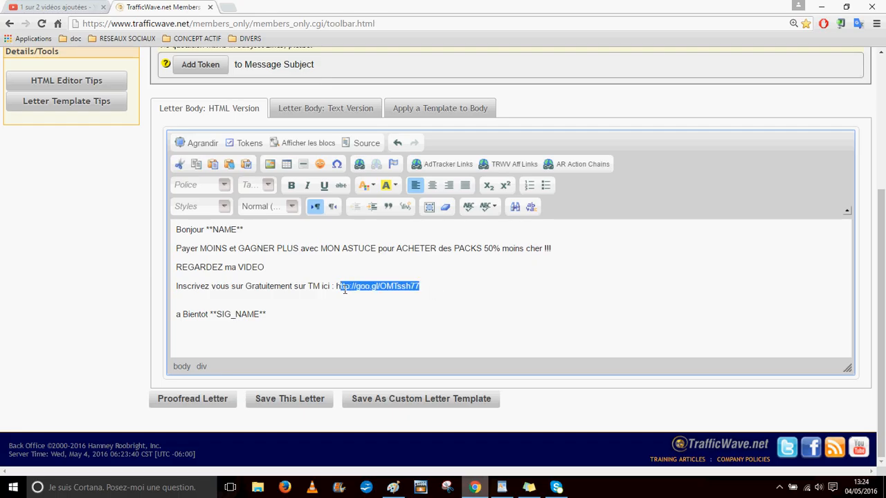
left_click_drag(442, 294, 343, 296)
right_click(353, 291)
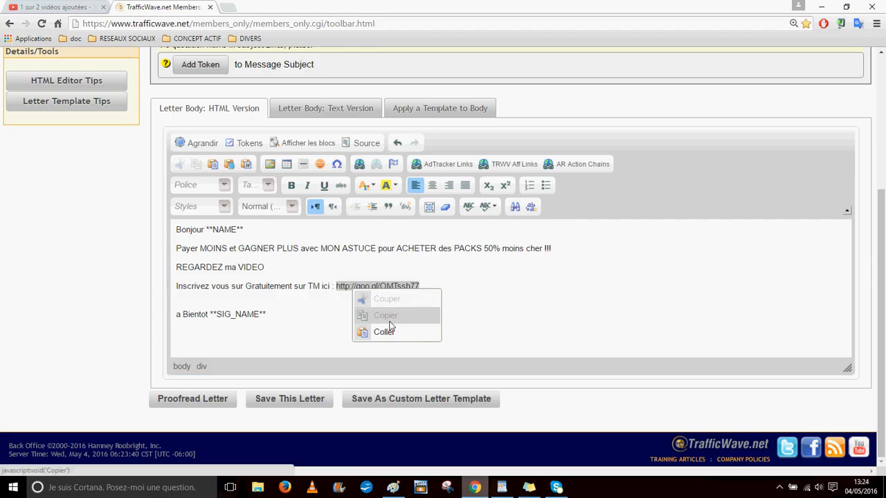
left_click(377, 287)
left_click_drag(423, 288, 336, 286)
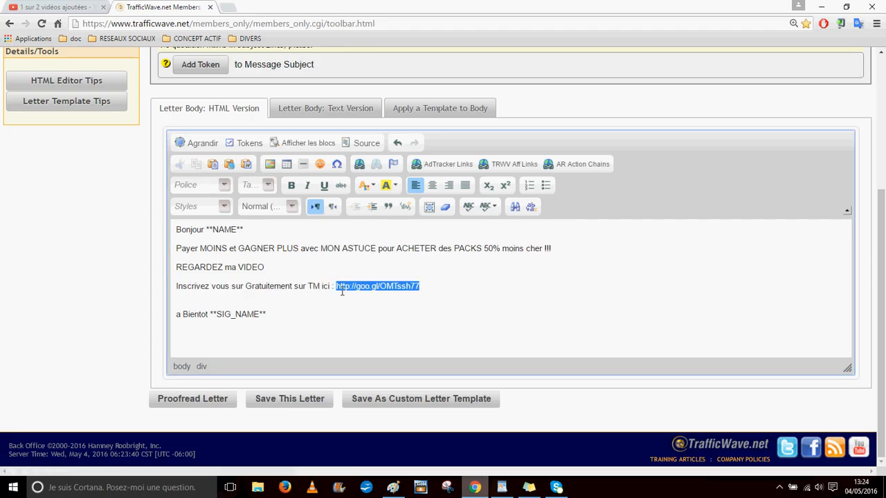
left_click(181, 166)
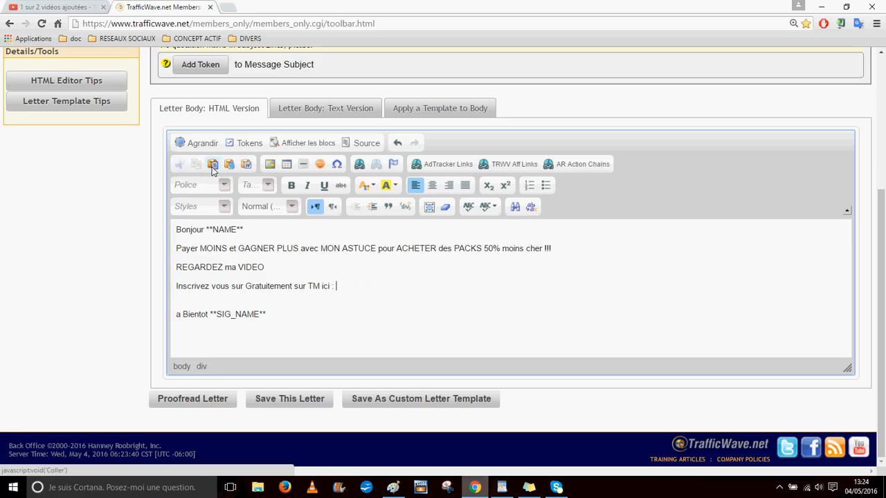
left_click(359, 169)
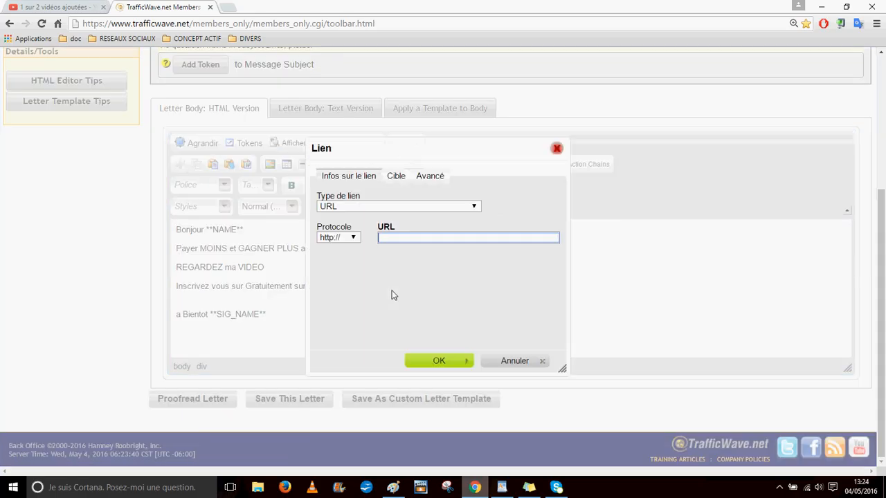
right_click(401, 236)
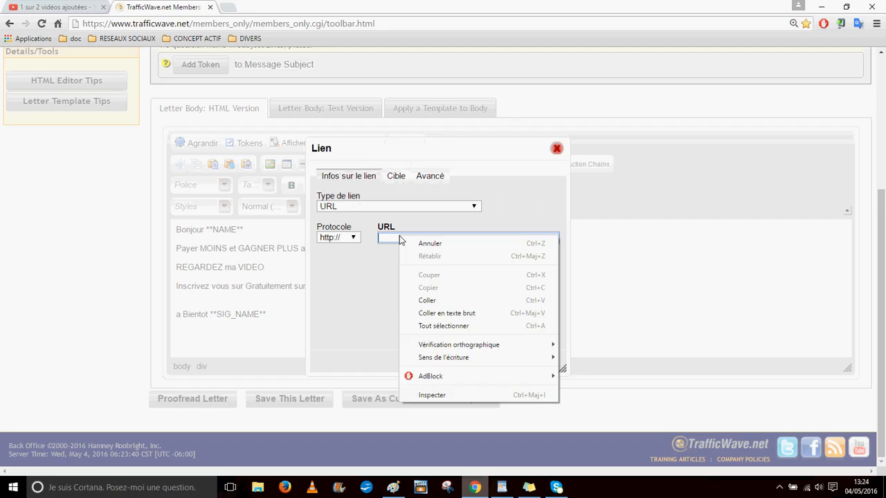
left_click(434, 299)
left_click(441, 357)
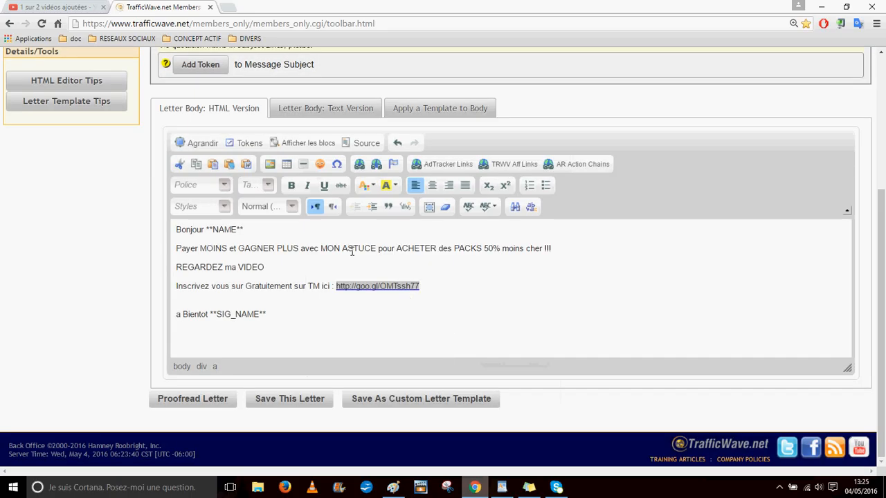
left_click(292, 185)
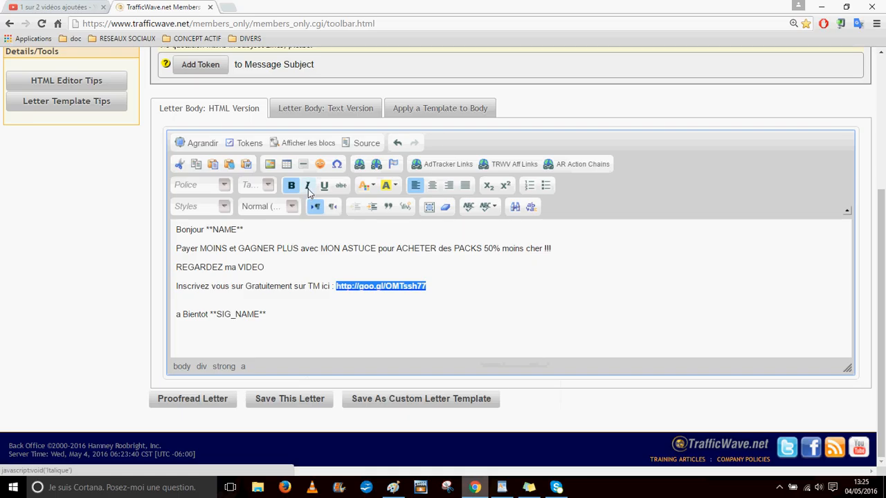
left_click(272, 187)
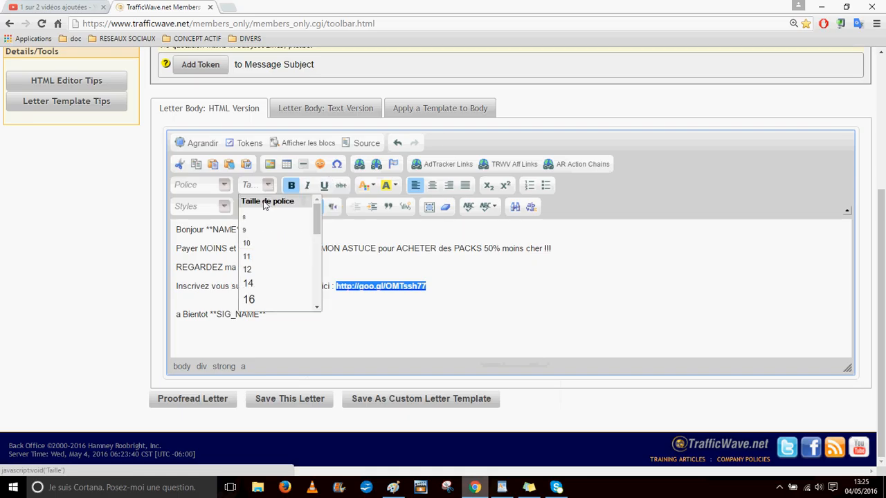
left_click(253, 298)
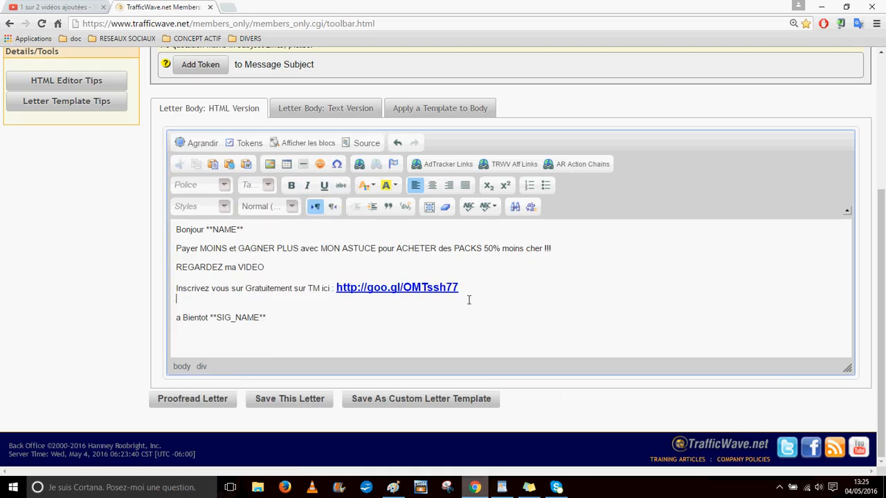
left_click(287, 403)
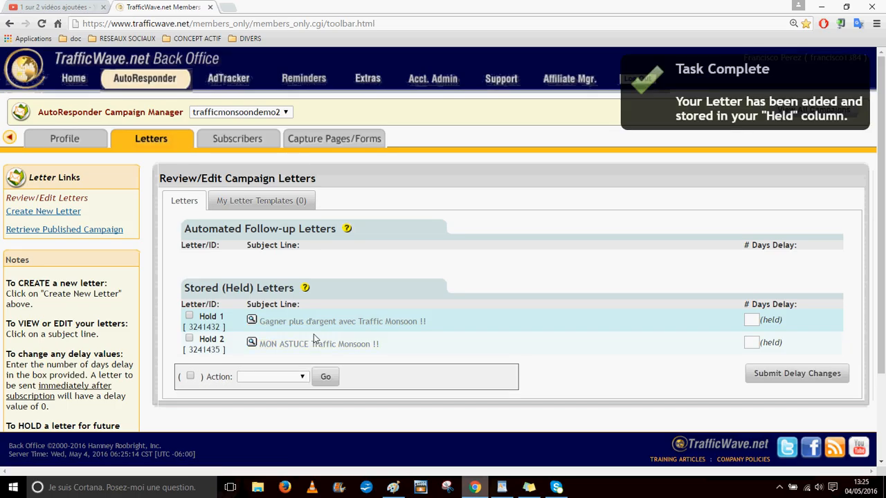
Set the delay to 0 days for "Gagner plus d'argent avec Traffic Monsoon !!" and 4 days for "MON ASTUCE Traffic Monsoon !!", and submit the changes.
left_click(752, 323)
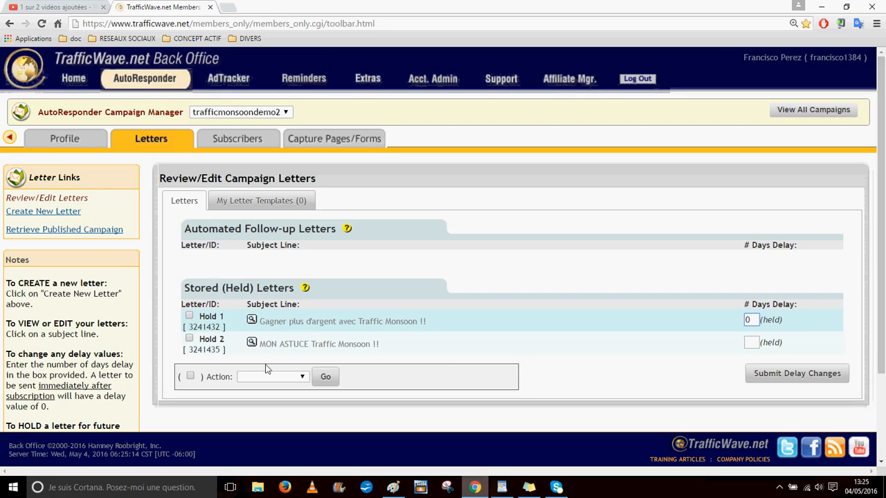
left_click(752, 342)
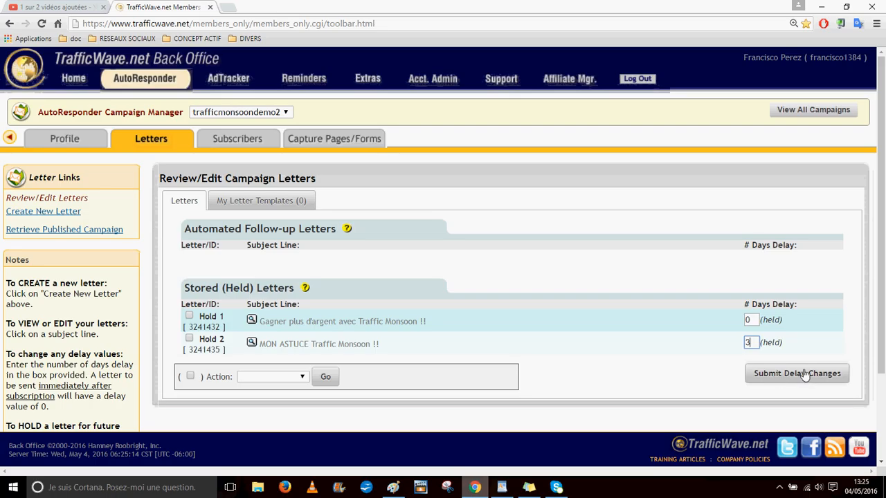
type("3")
double_click(748, 342)
type("4")
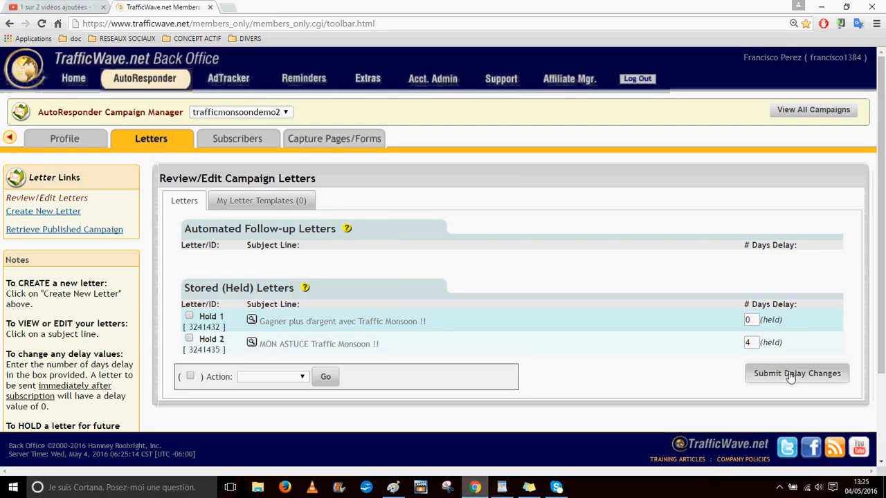
left_click(792, 373)
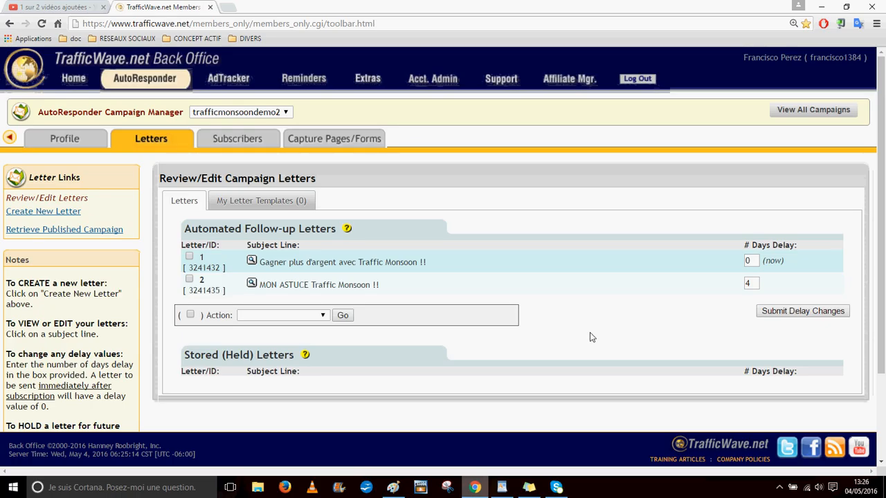
scroll(585, 332, "down", 1)
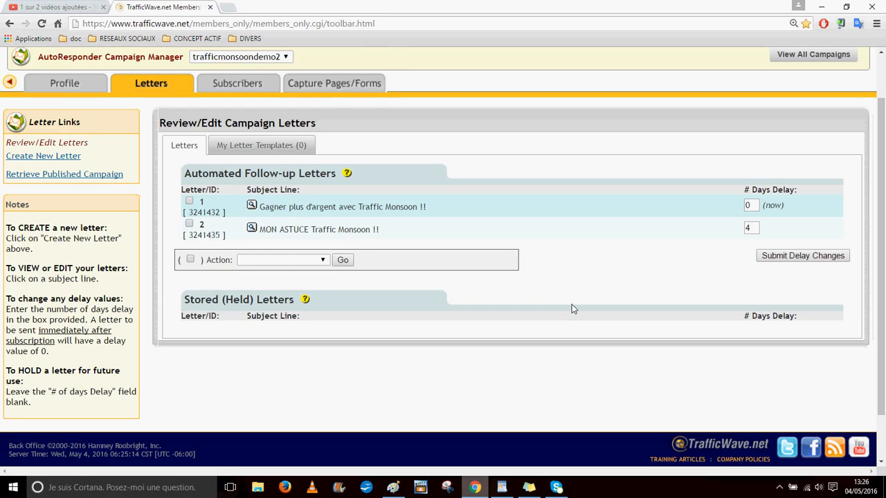
scroll(586, 324, "down", 1)
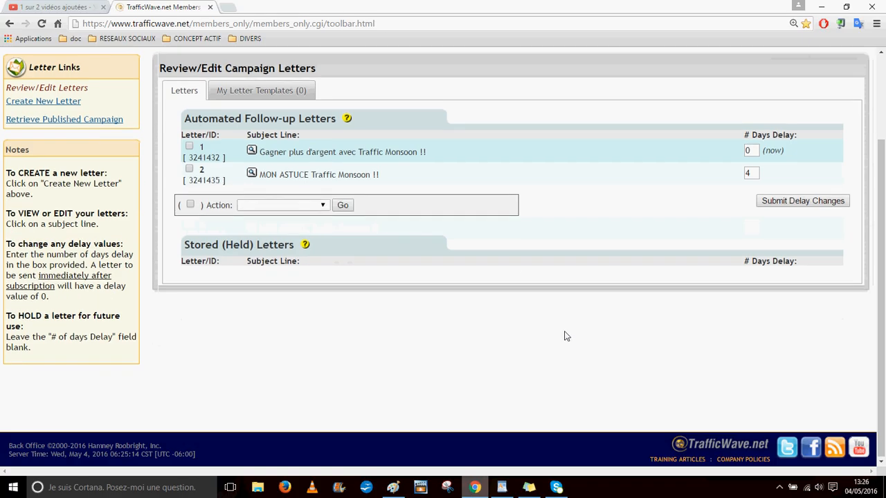
scroll(558, 323, "up", 2)
scroll(560, 324, "down", 2)
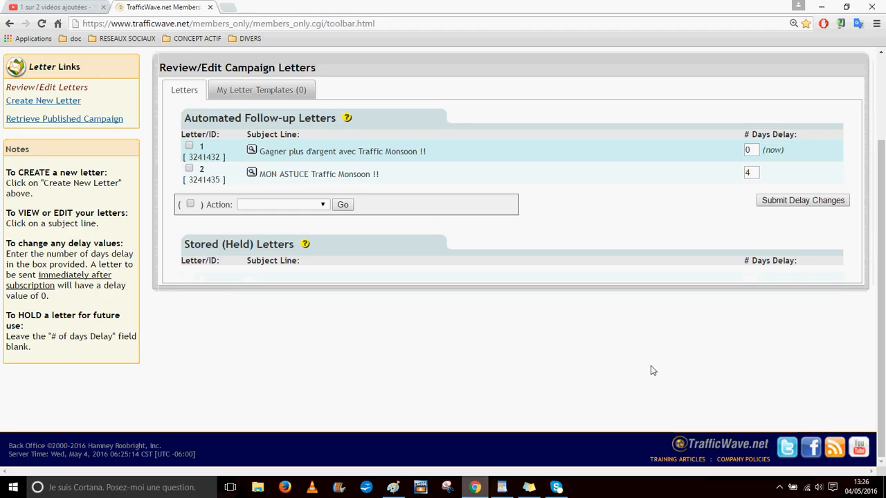
left_click(779, 488)
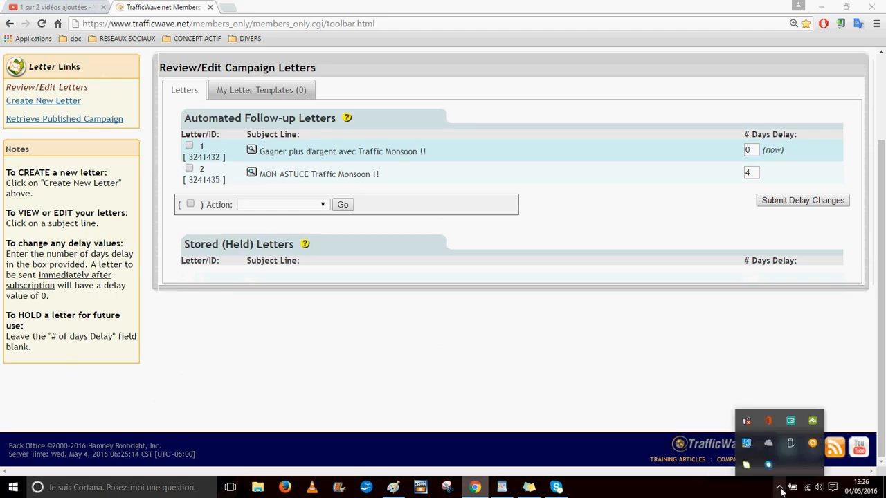